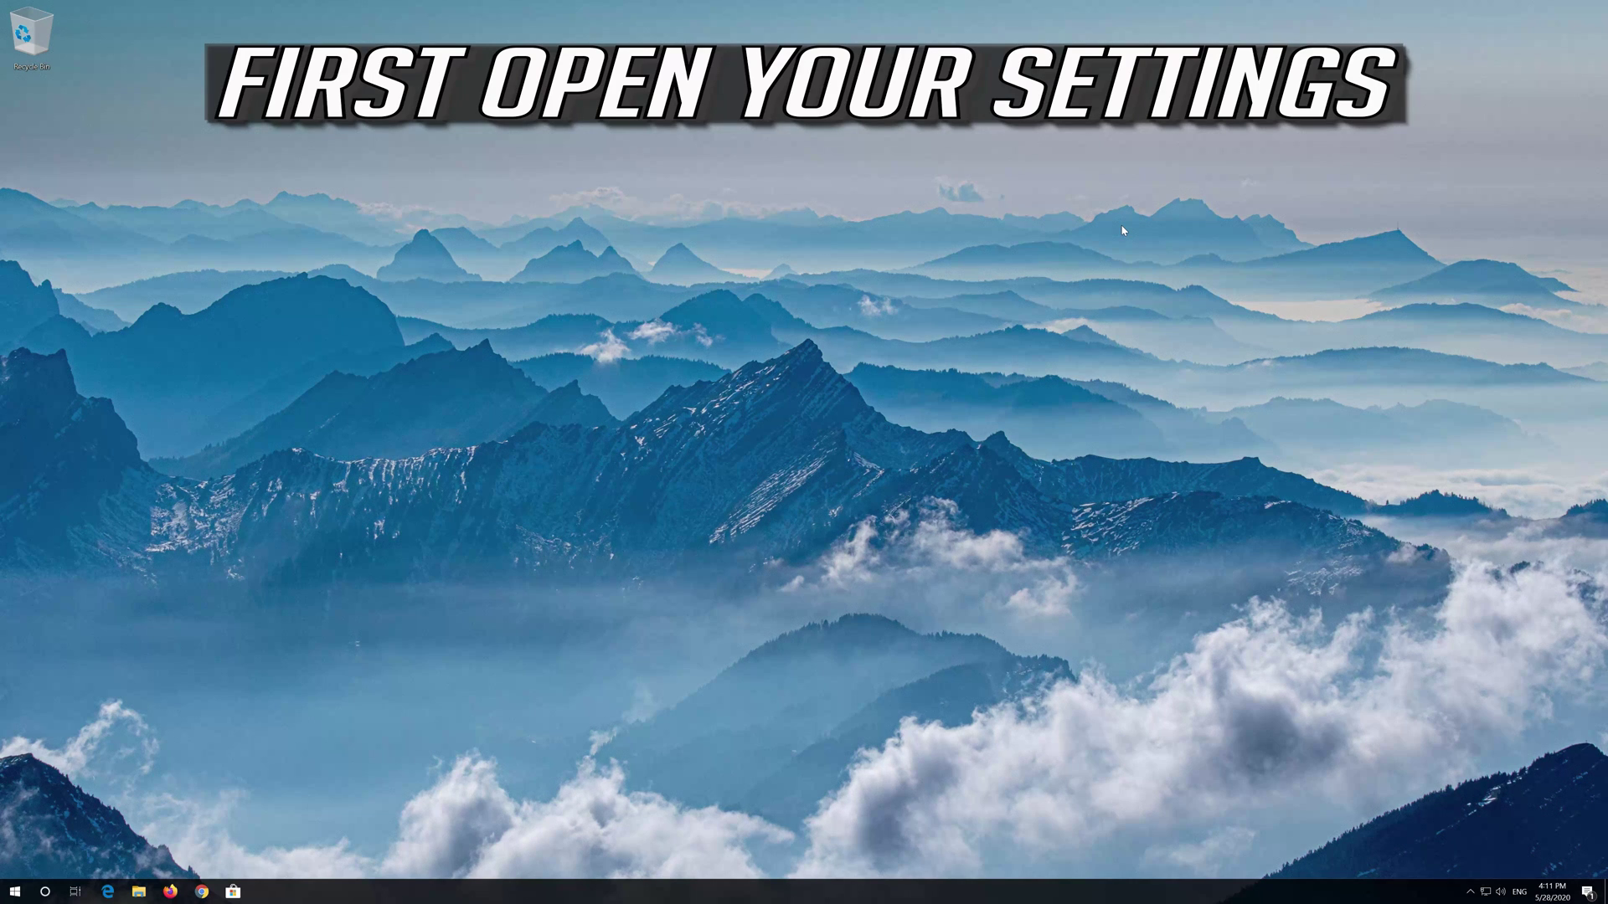
Step: Go to Settings > Update & Security > Recovery and restart into advanced startup
key(super)
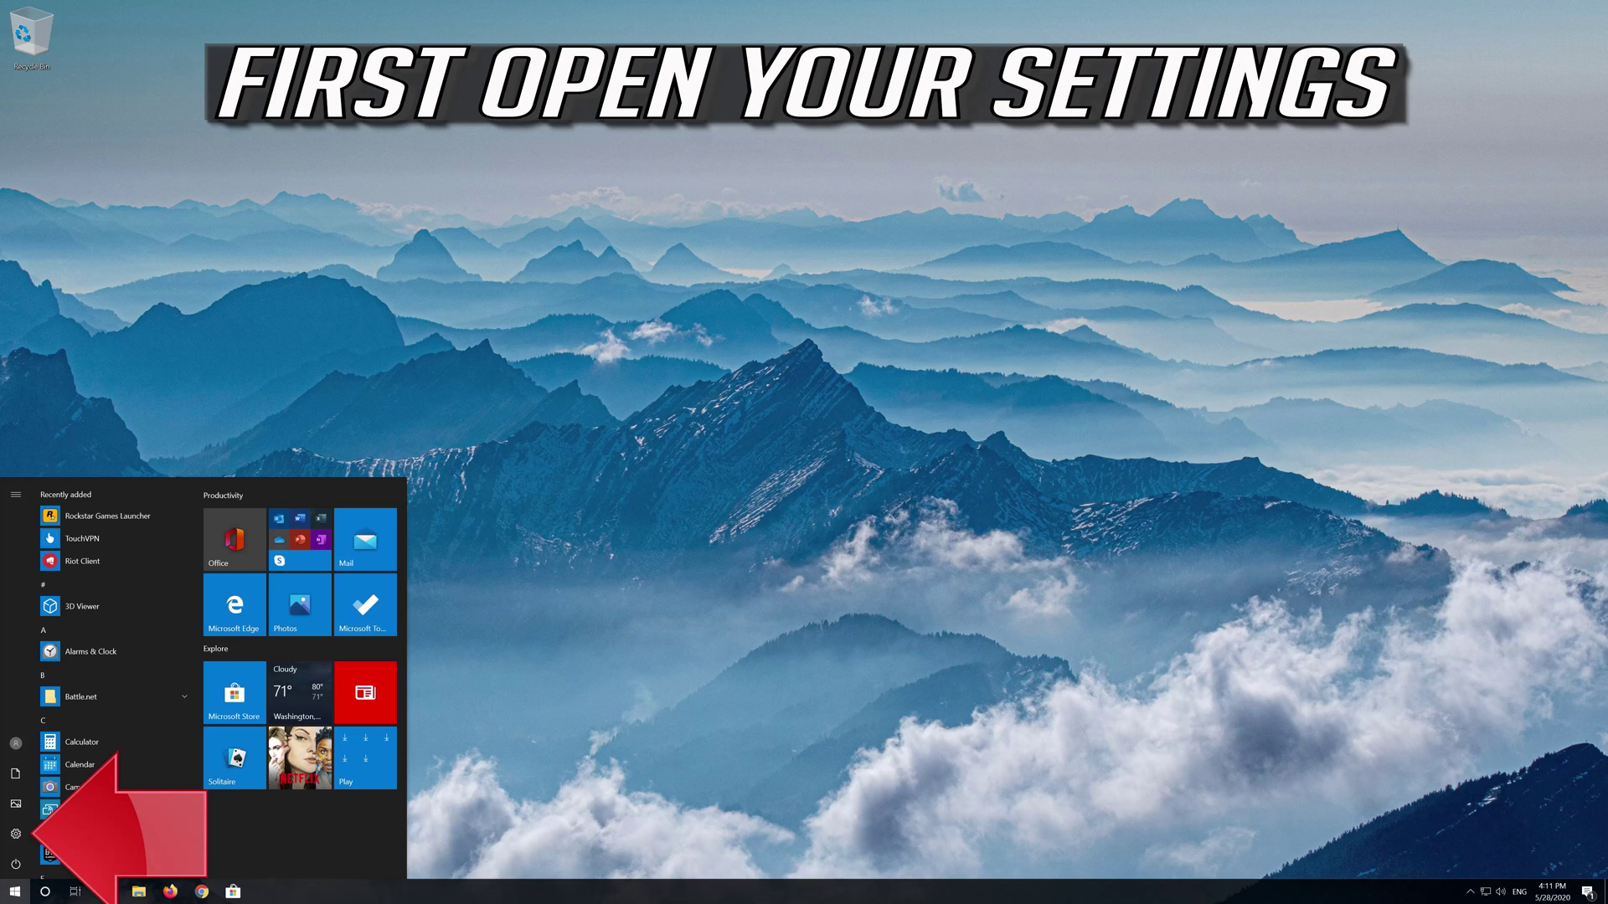
click(15, 834)
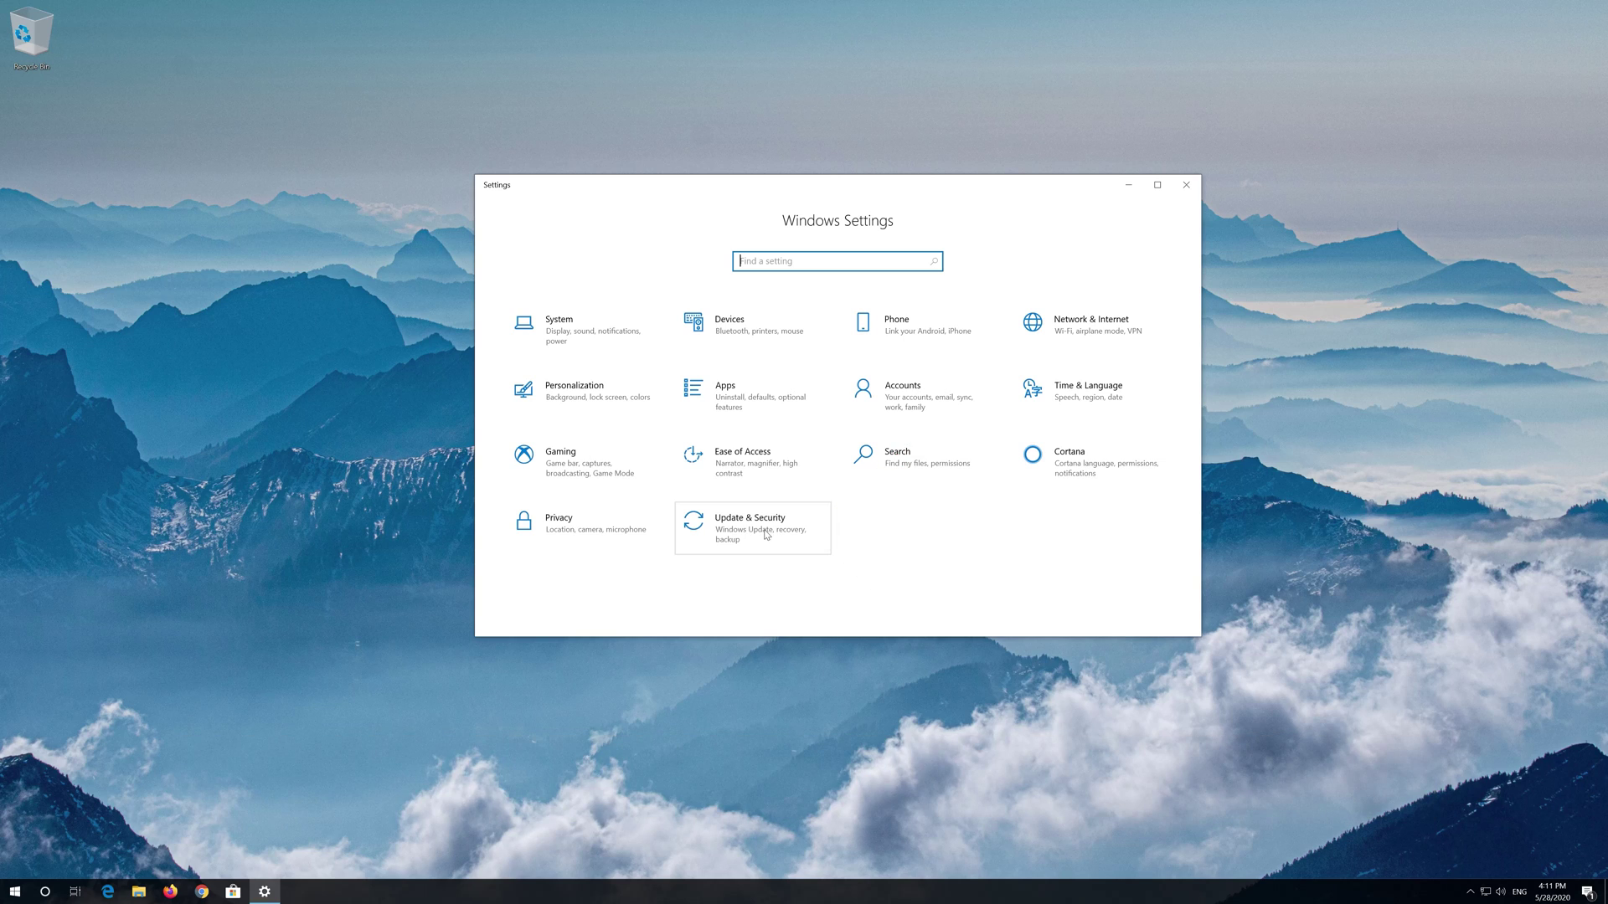
click(765, 534)
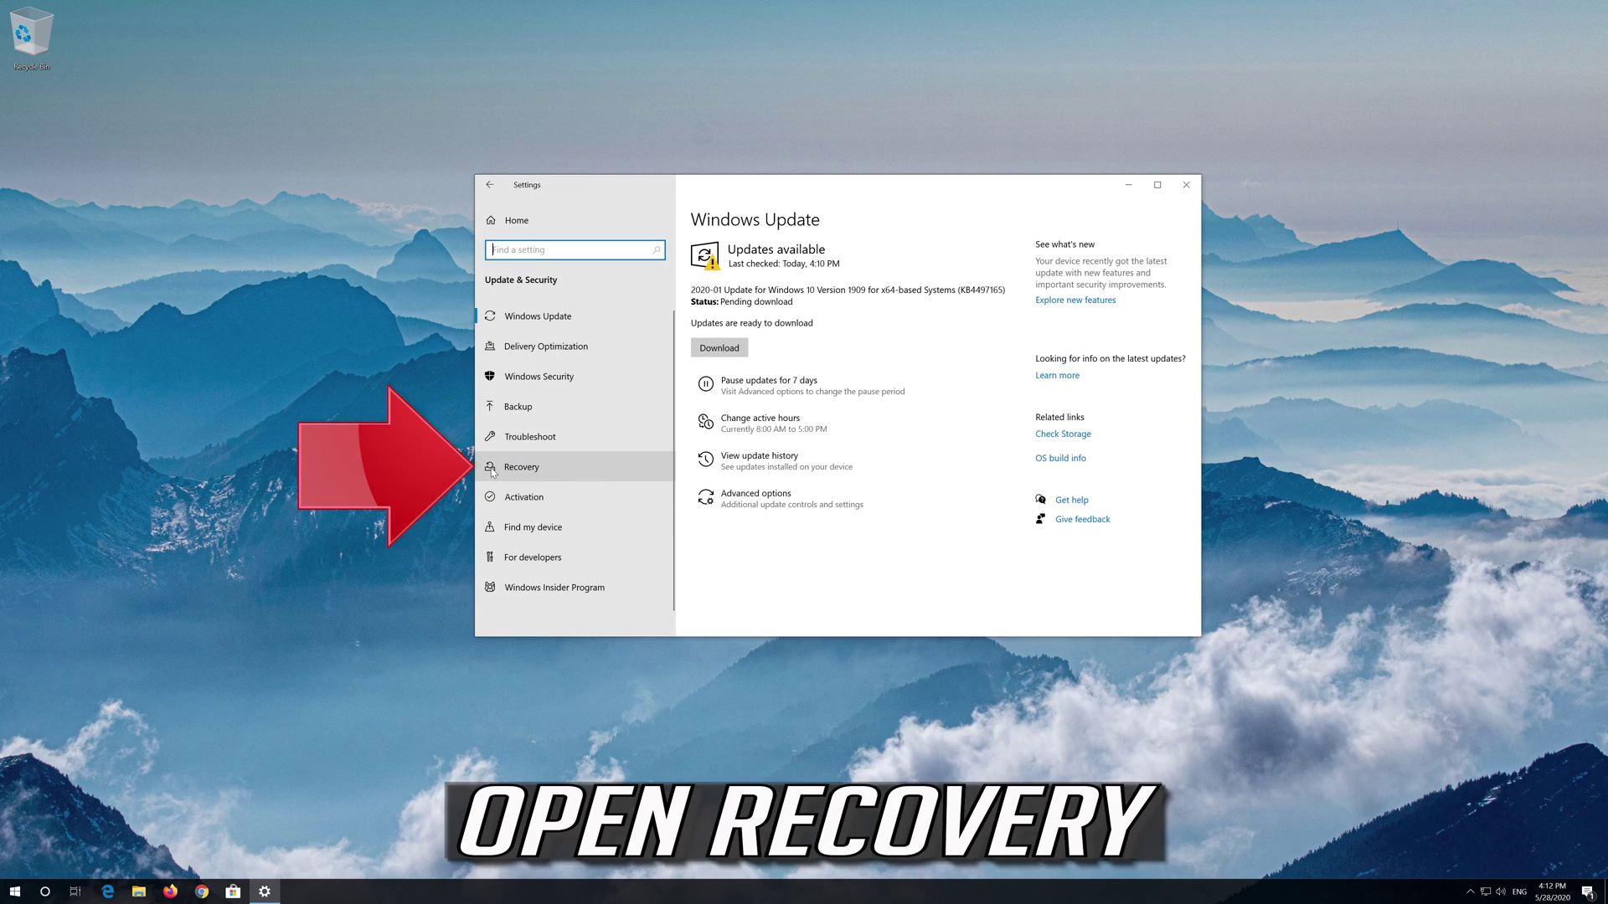
click(528, 471)
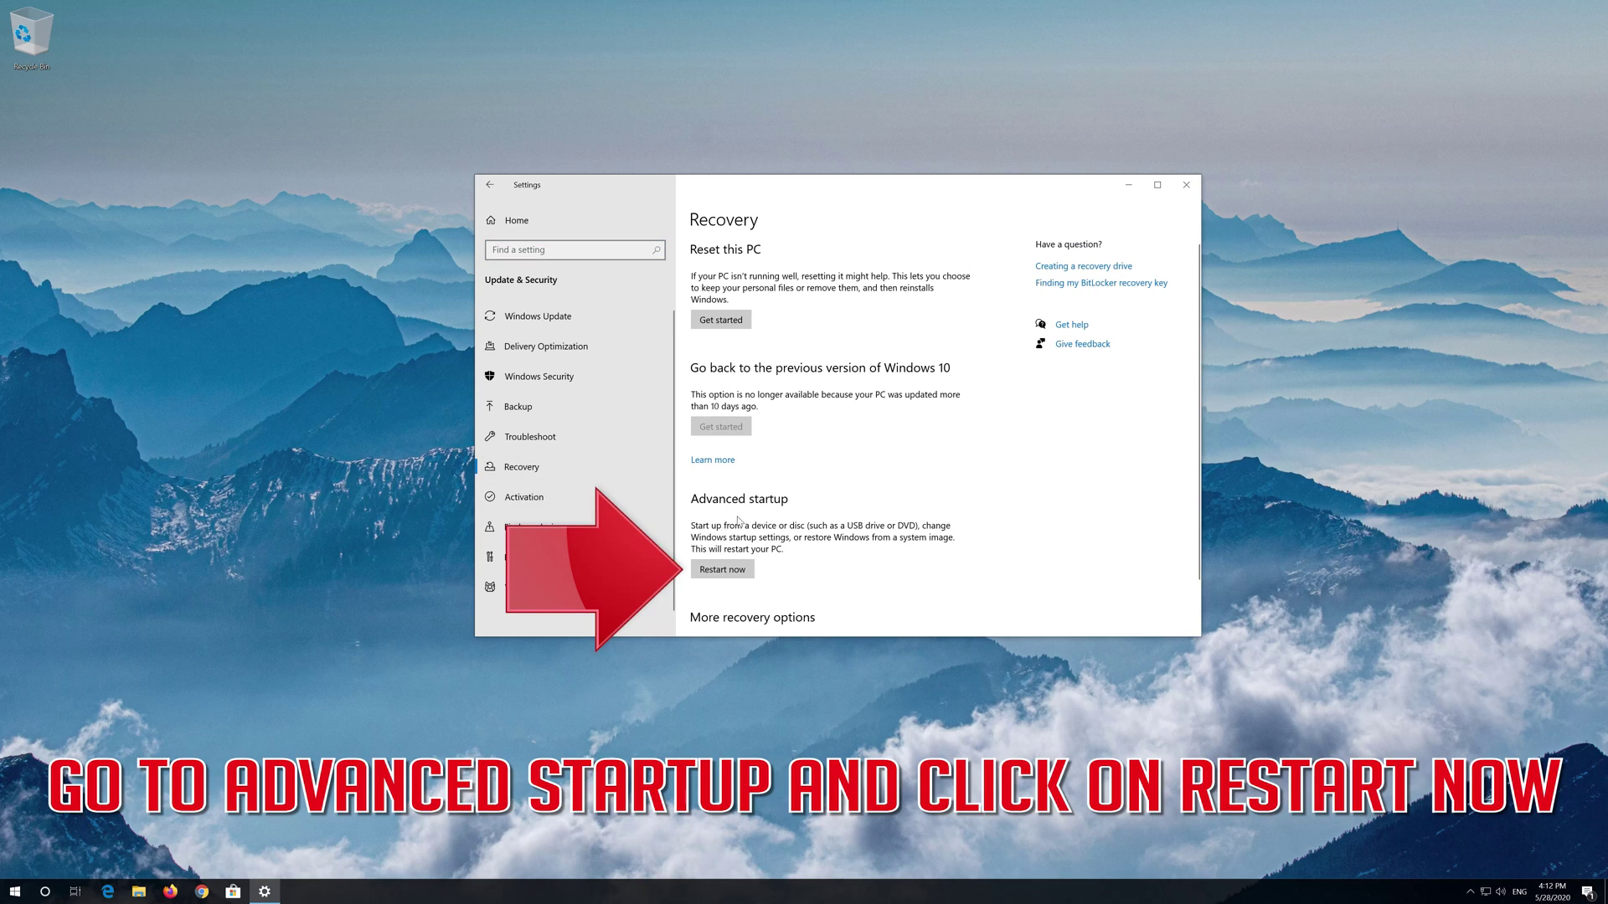
click(708, 578)
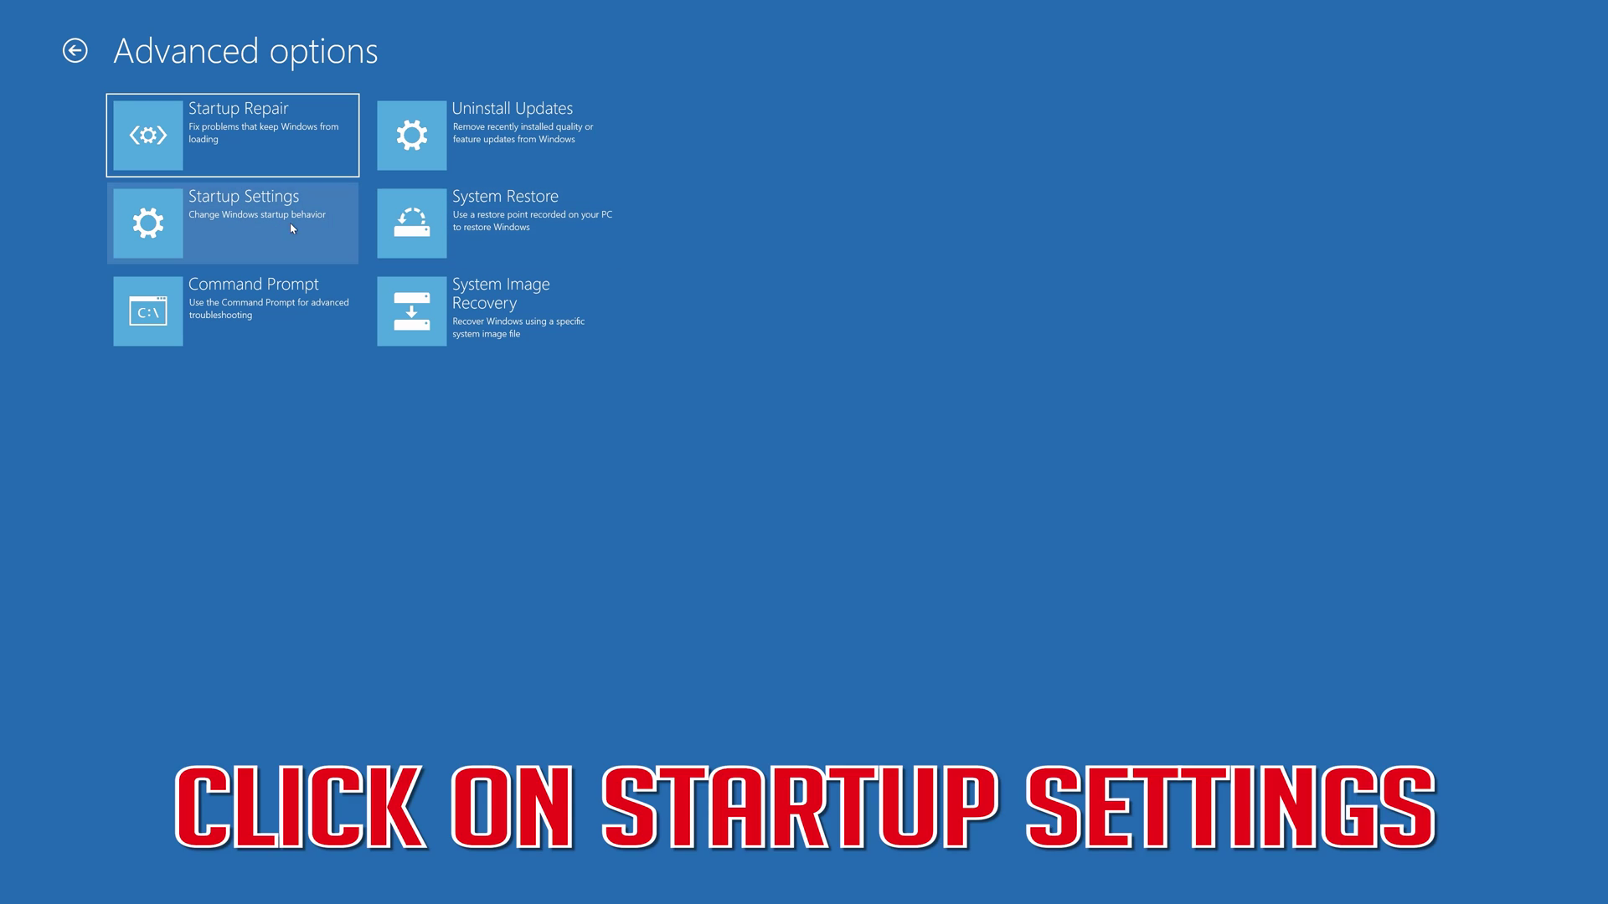
Step: Open Startup Settings in the recovery environment to boot into Safe Mode
click(248, 221)
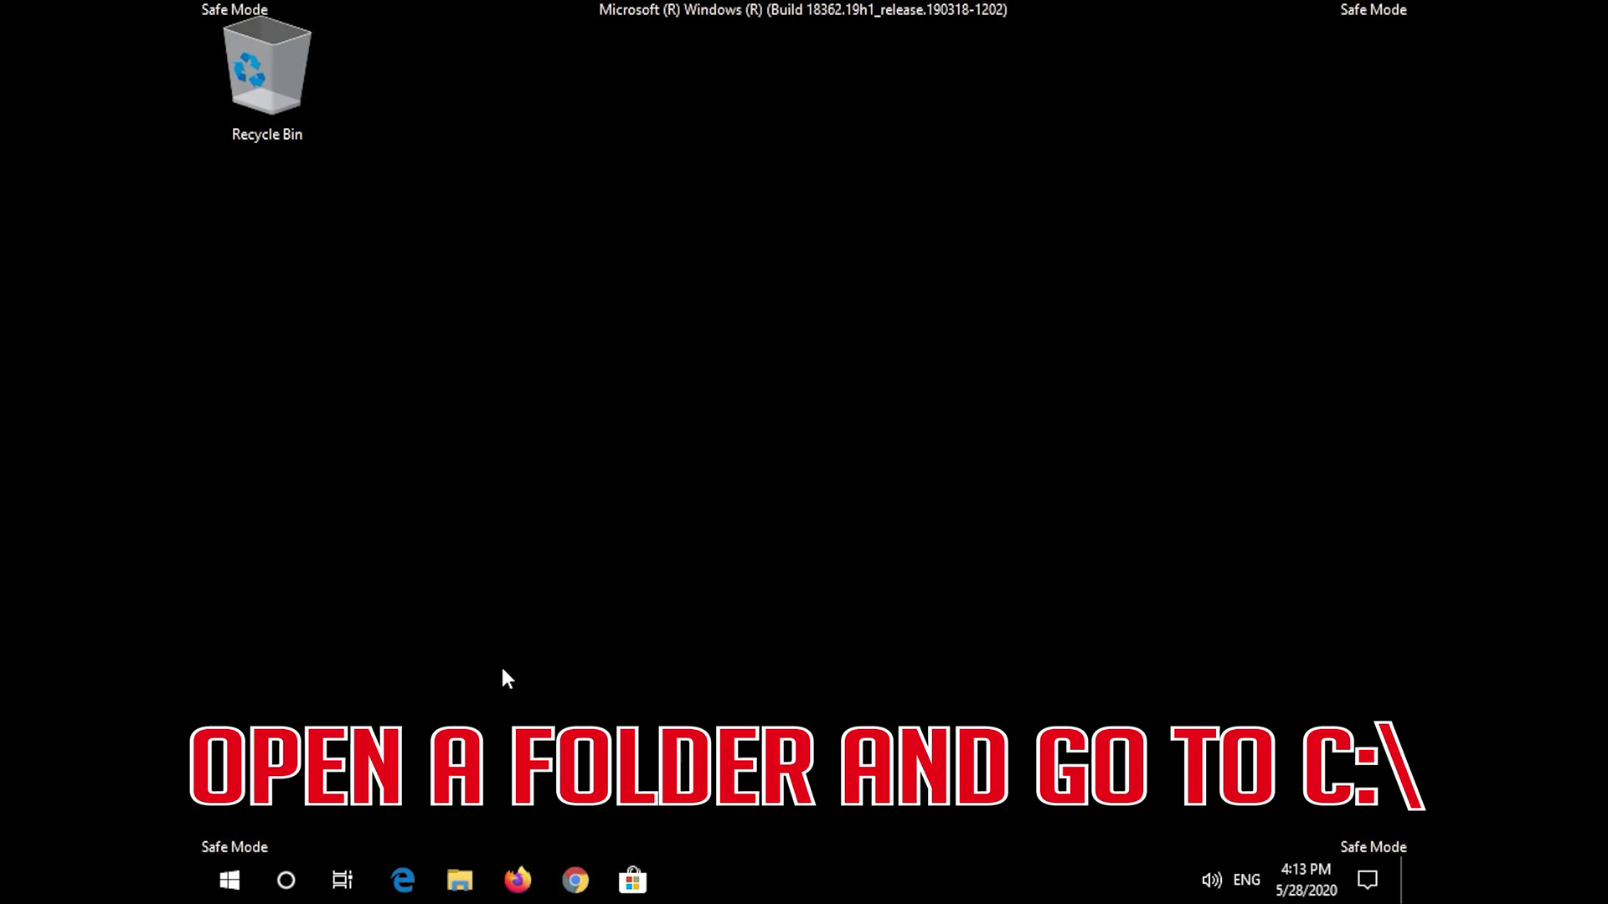
Step: Launch File Explorer, select Local Disk (C:), and open the Windows folder
click(459, 881)
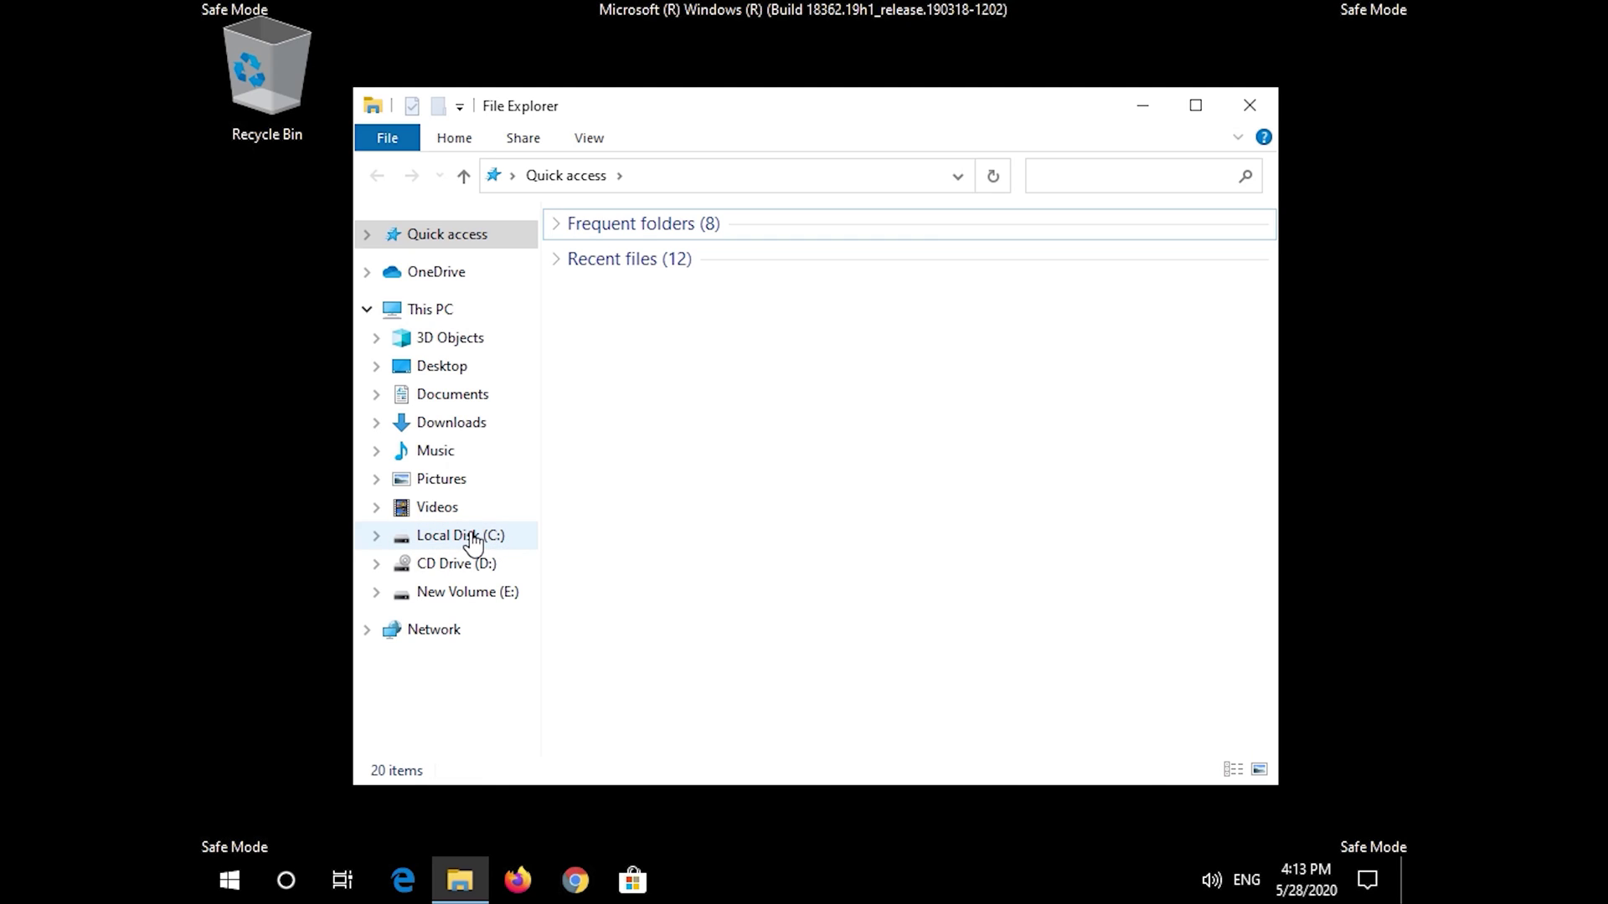
click(473, 536)
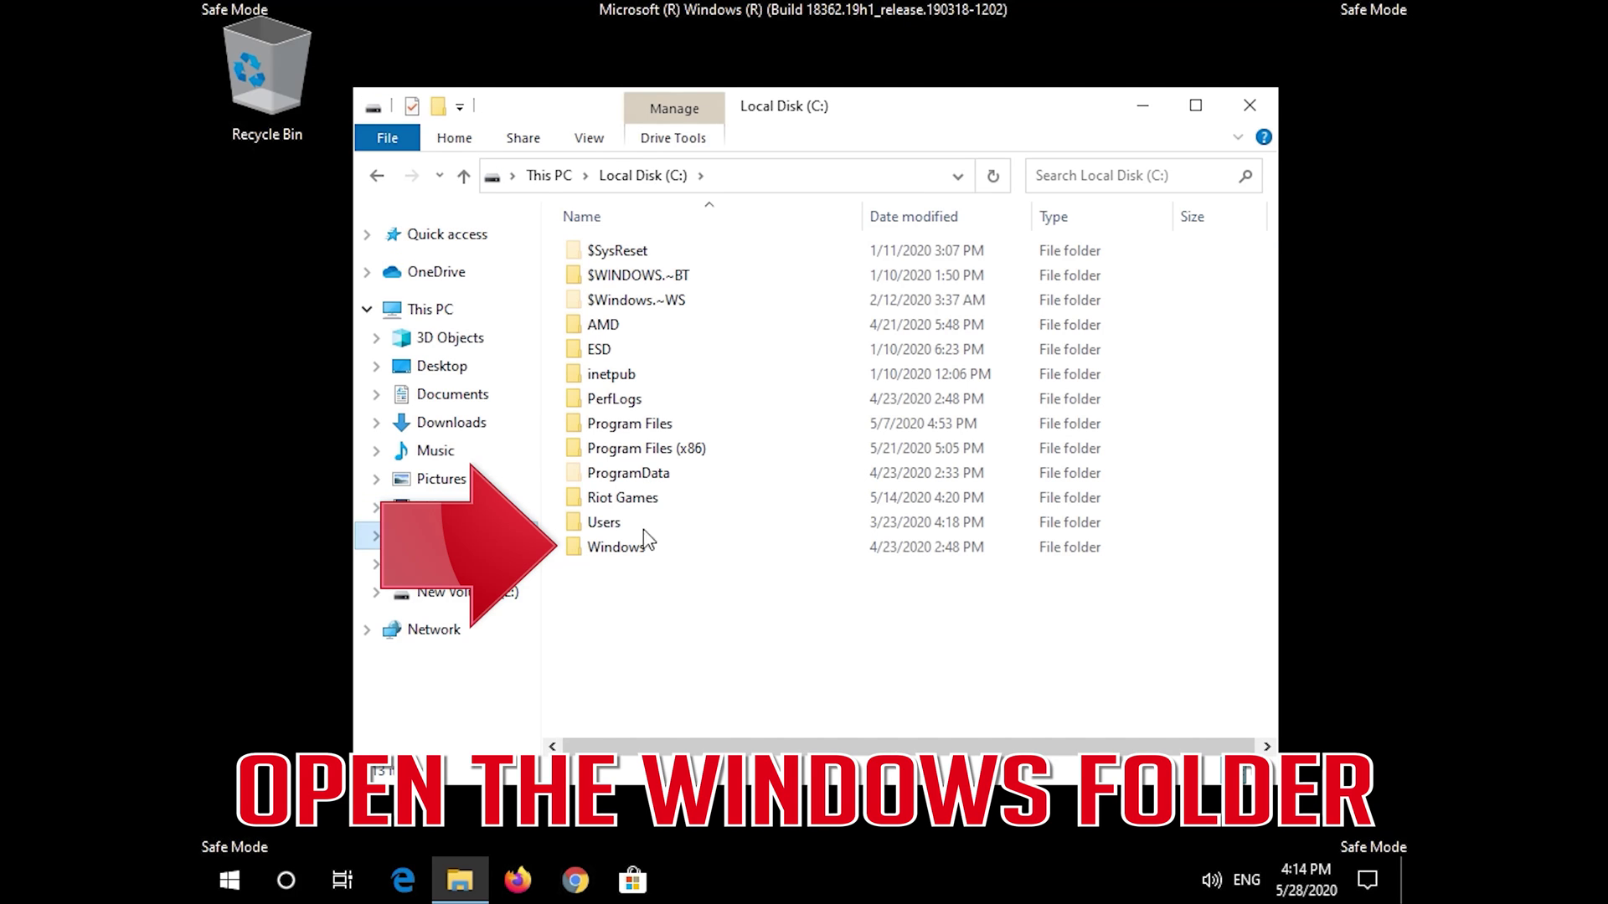
double_click(670, 549)
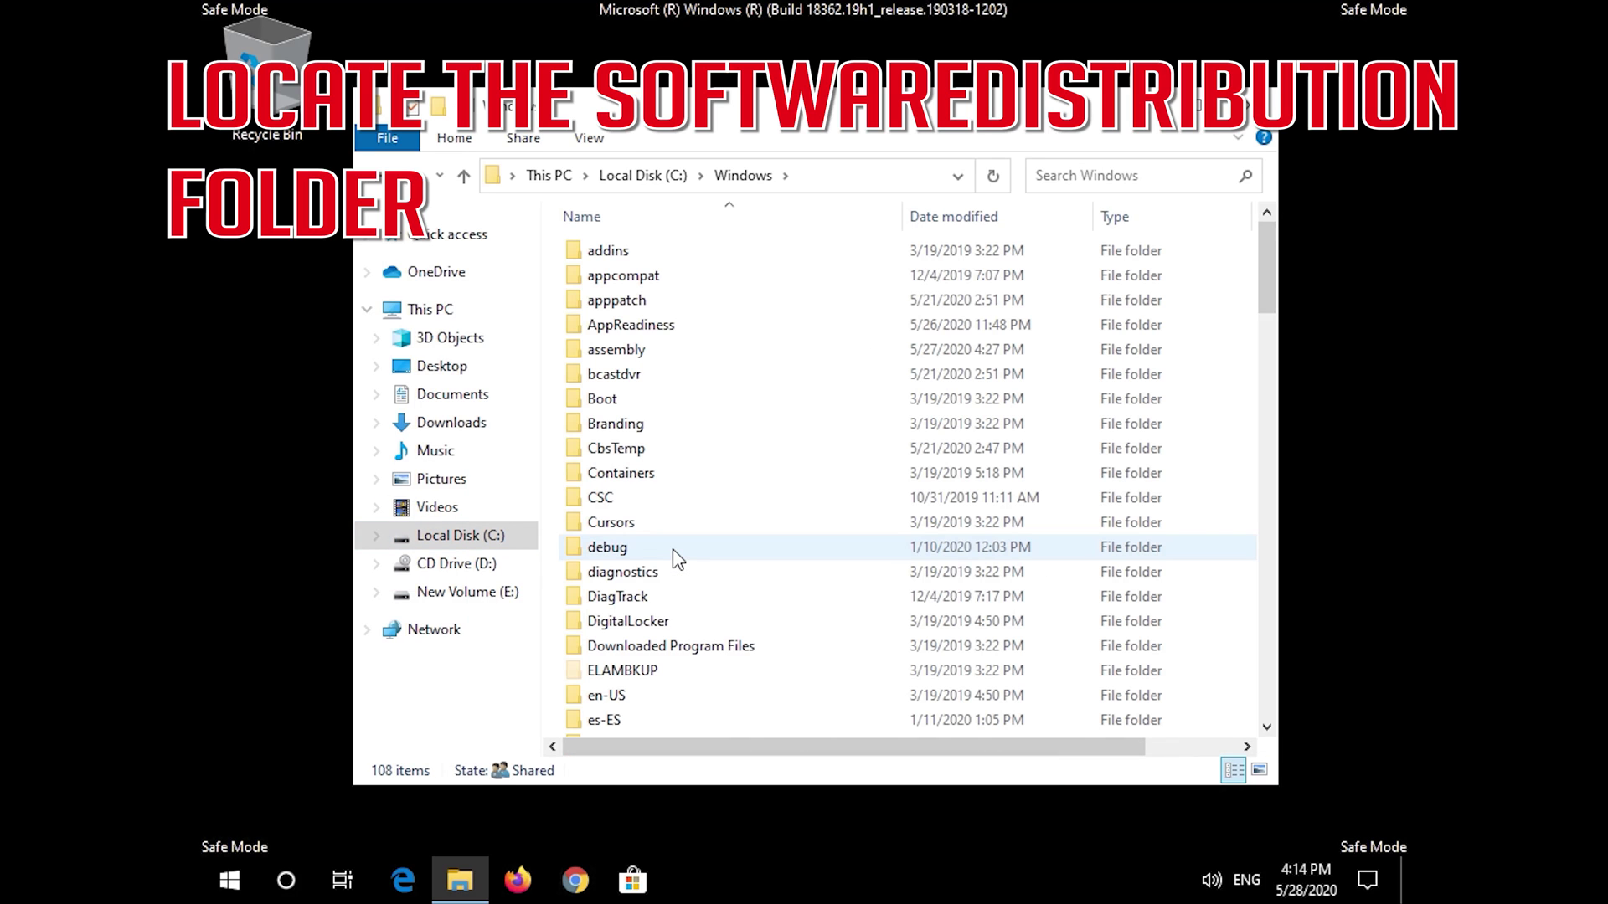
Step: Delete the SoftwareDistribution folder in C:\Windows, then close File Explorer
scroll(674, 551, down, 18)
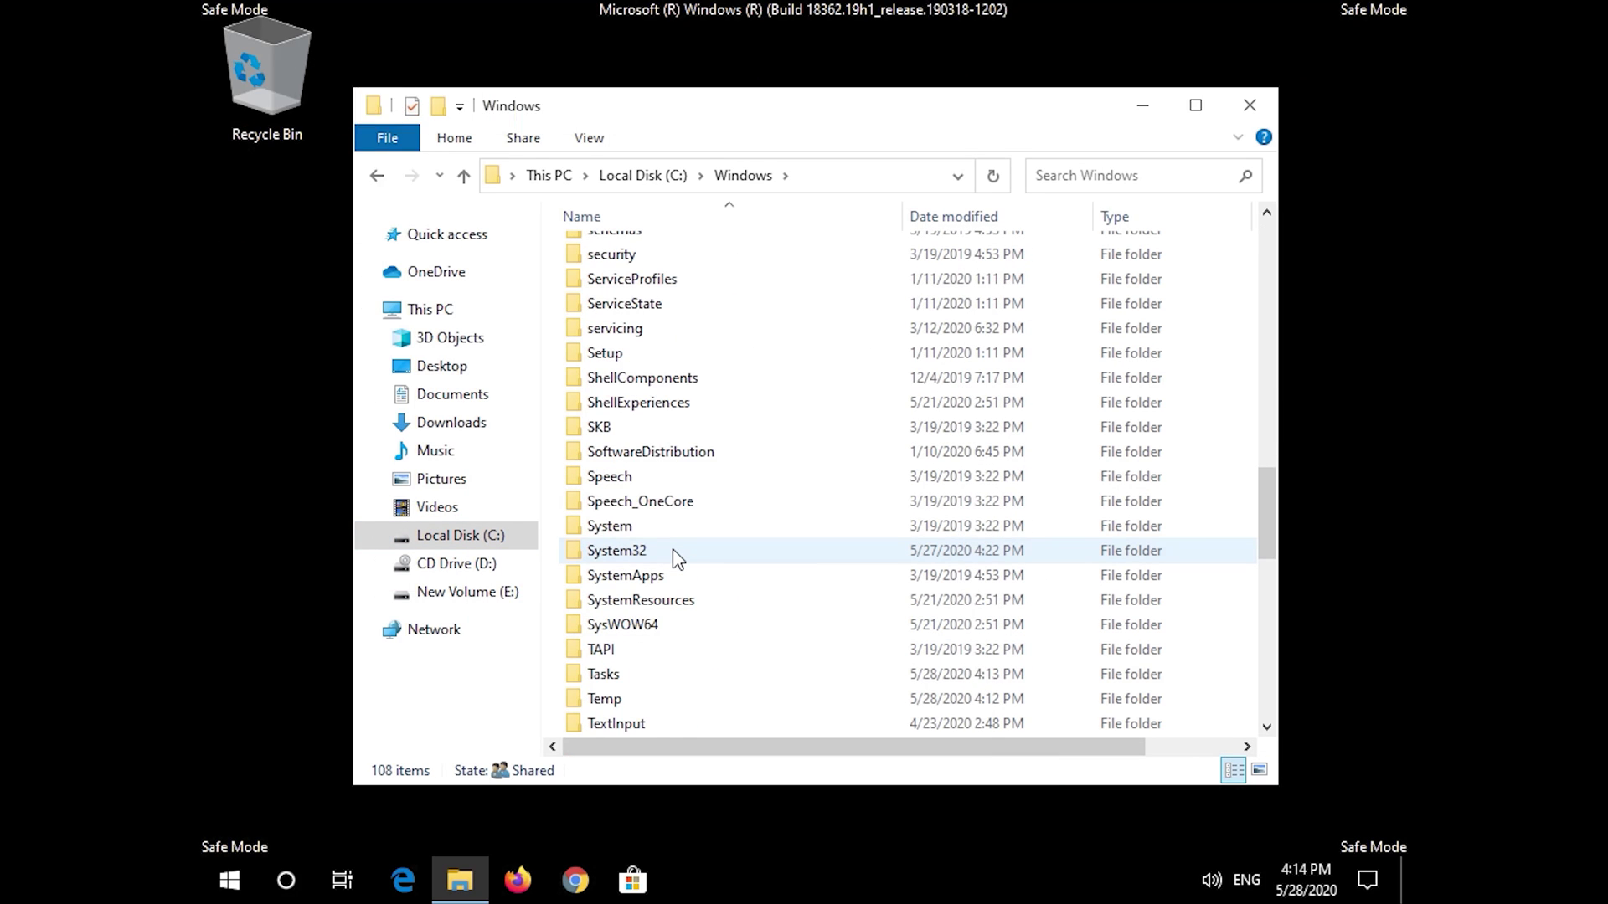
scroll(677, 558, up, 2)
click(643, 591)
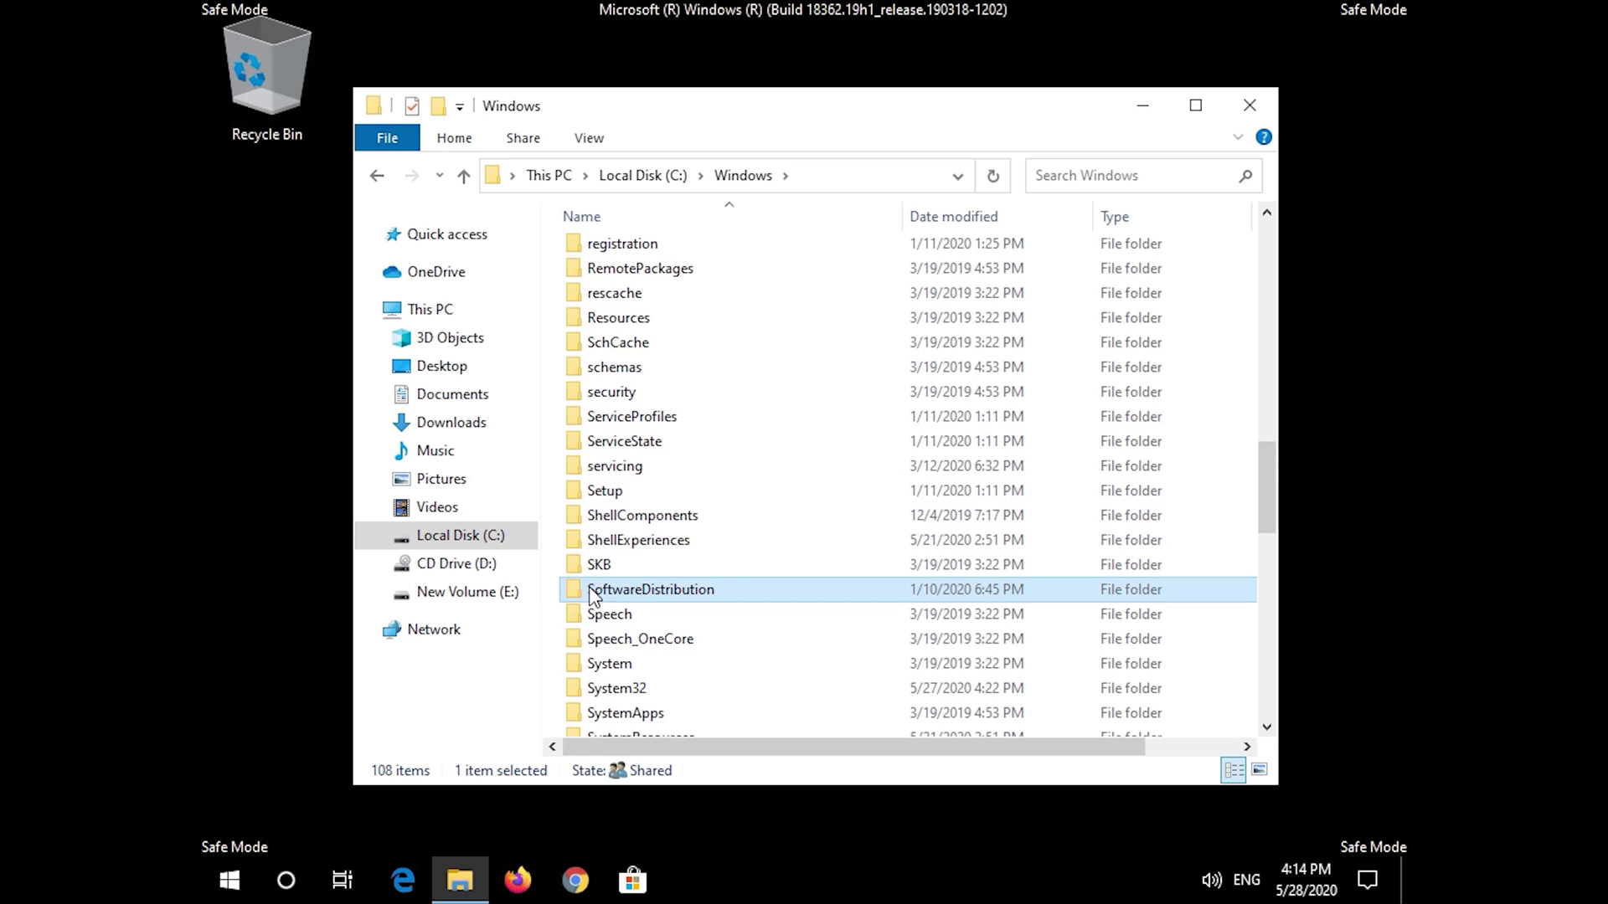
right_click(740, 592)
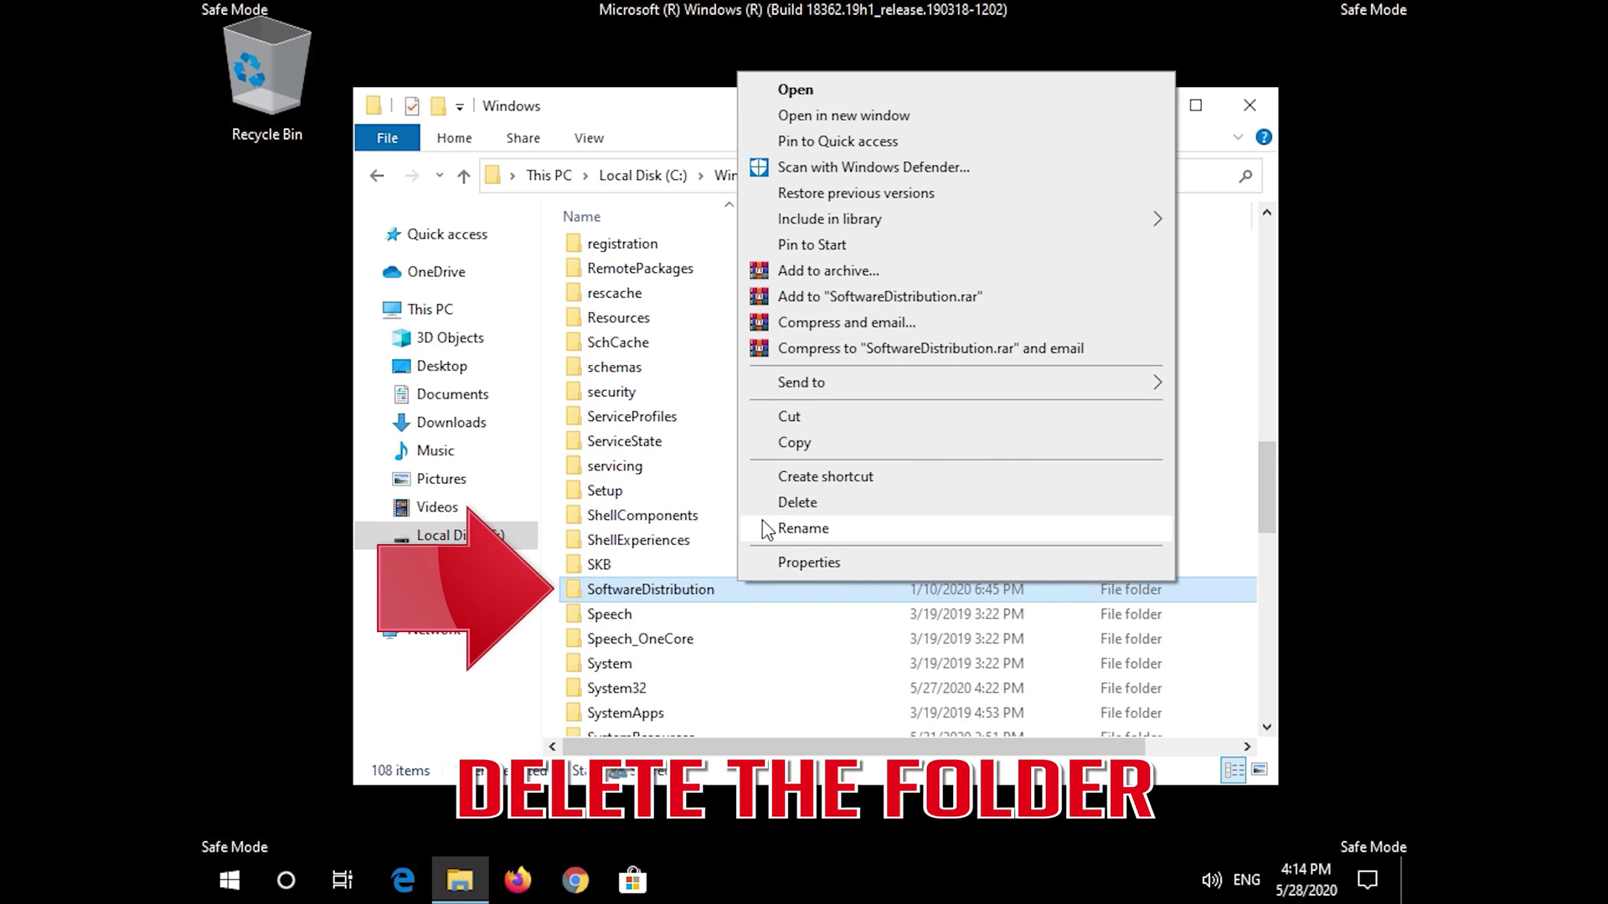
click(849, 507)
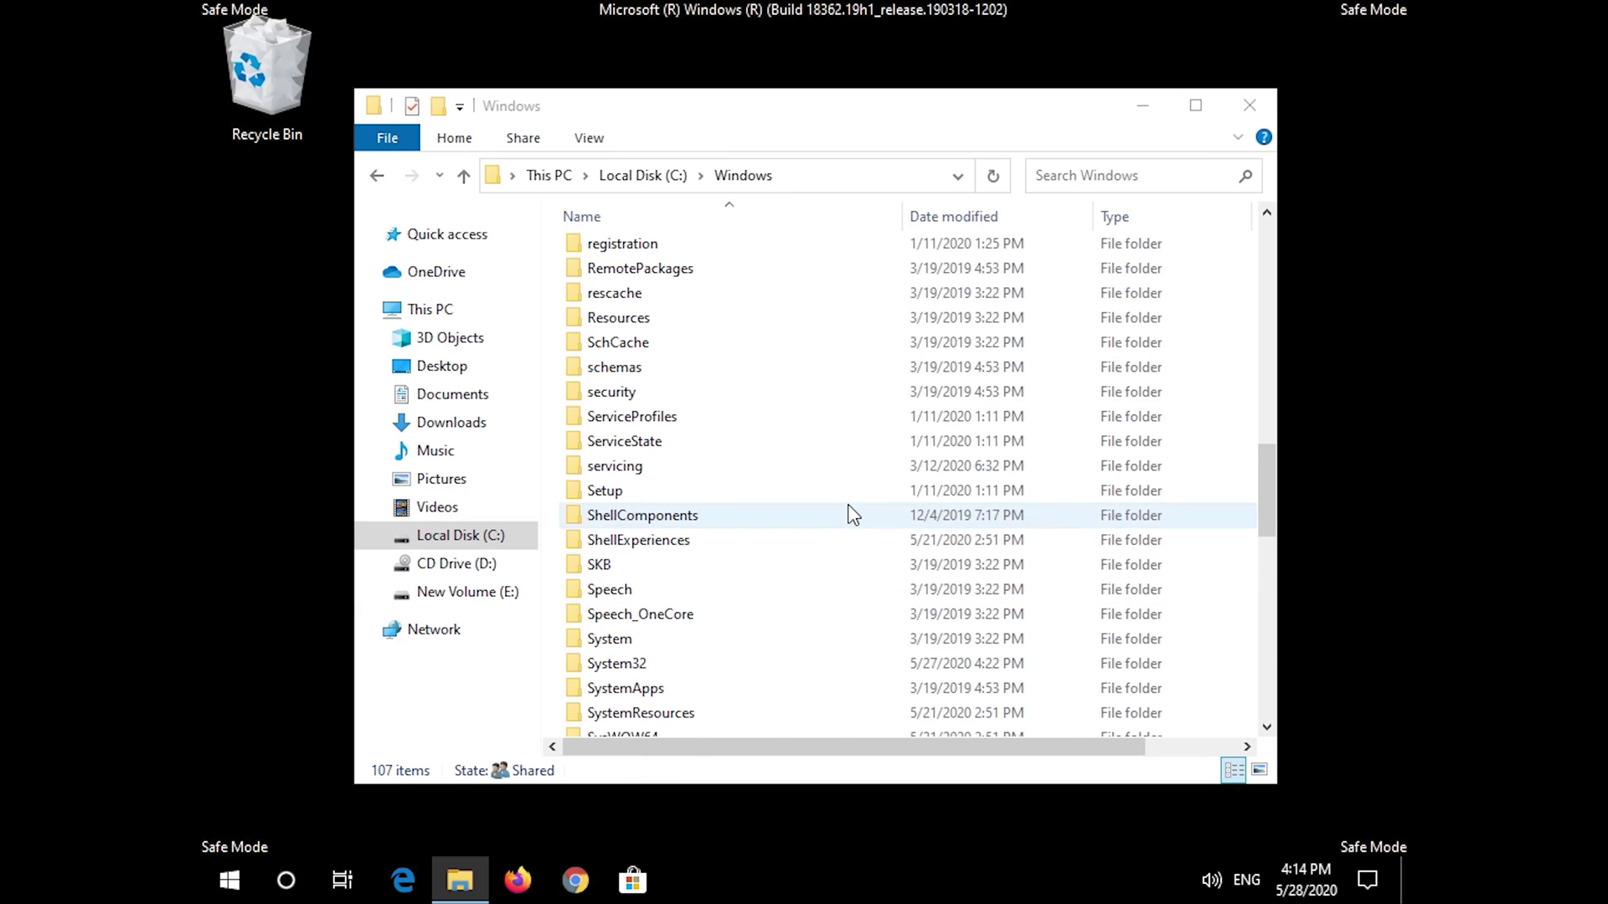
click(1271, 111)
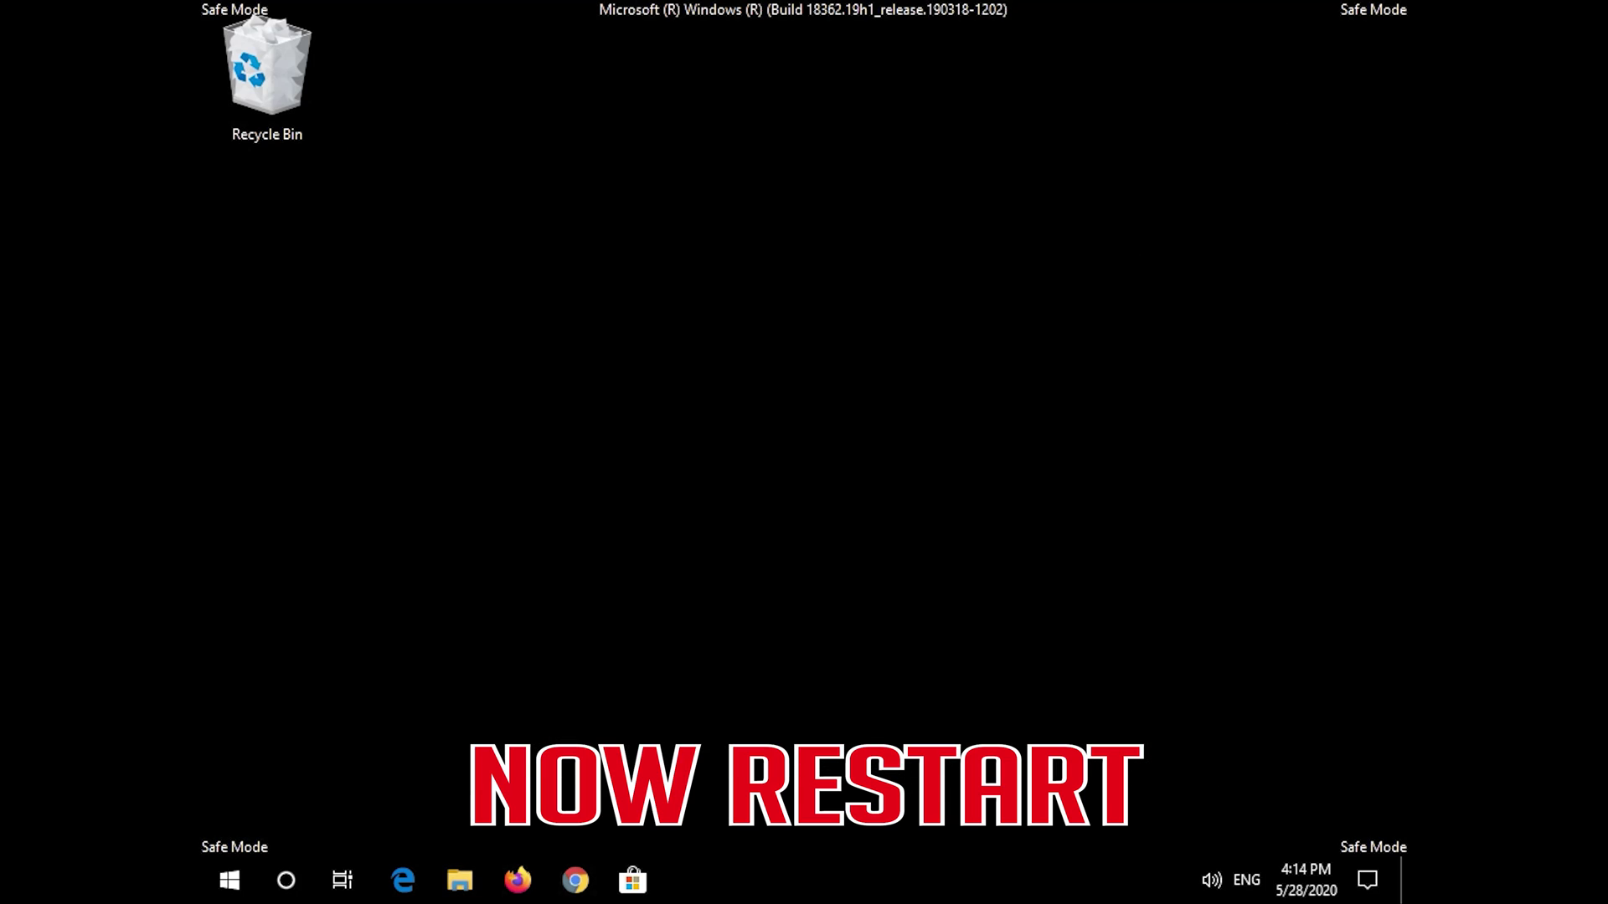
Step: Restart the PC from the Start menu's Power button to leave Safe Mode
click(225, 879)
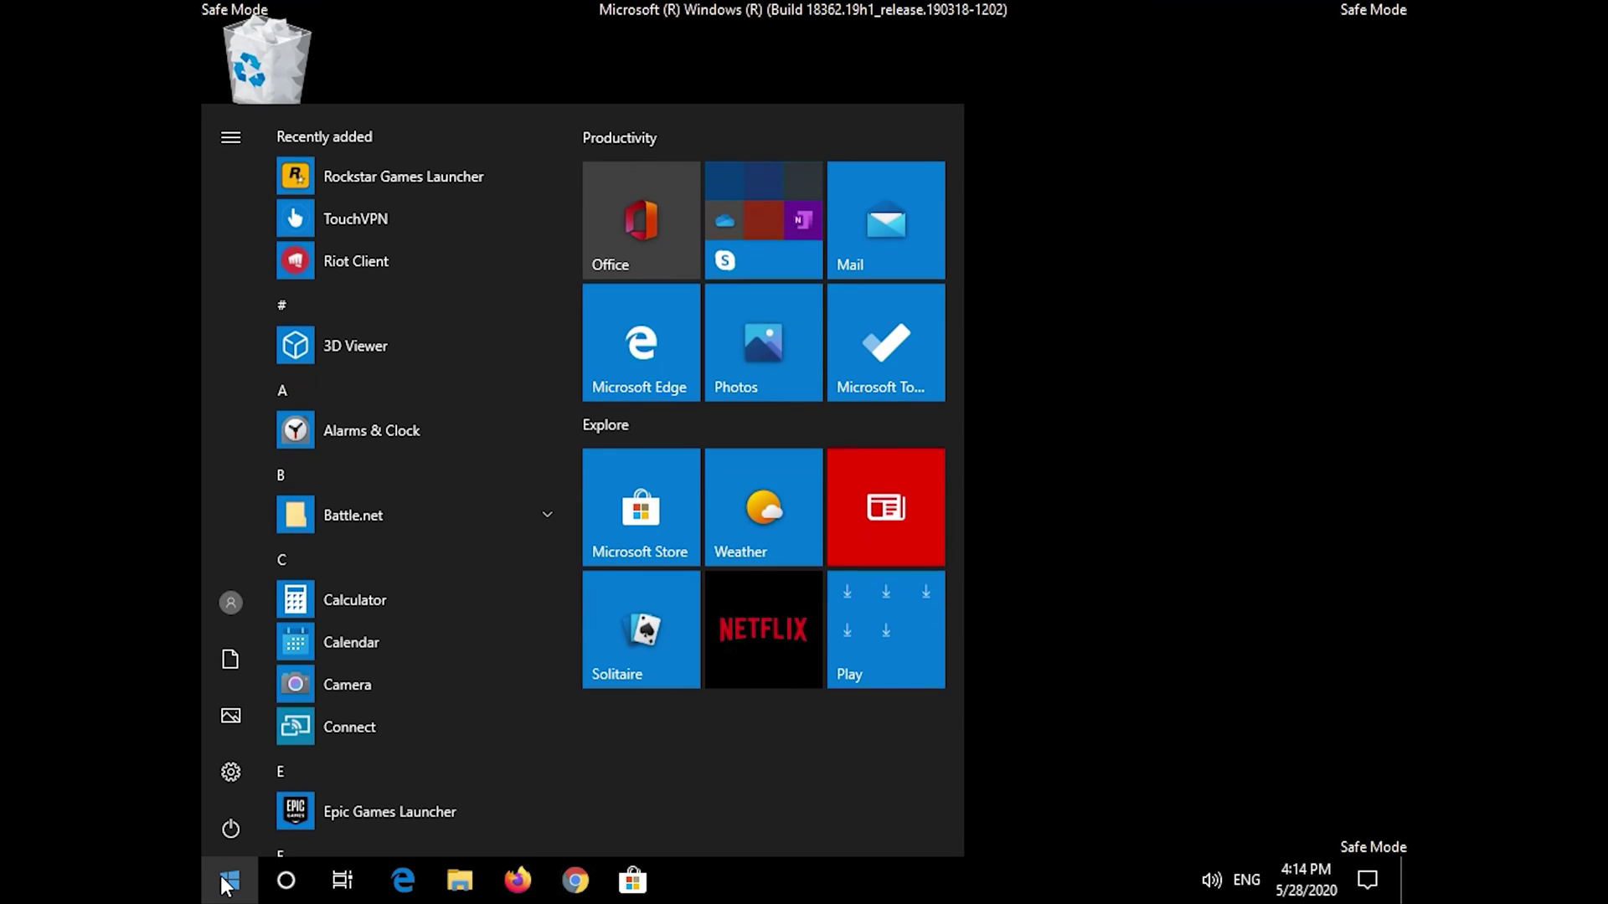
click(219, 840)
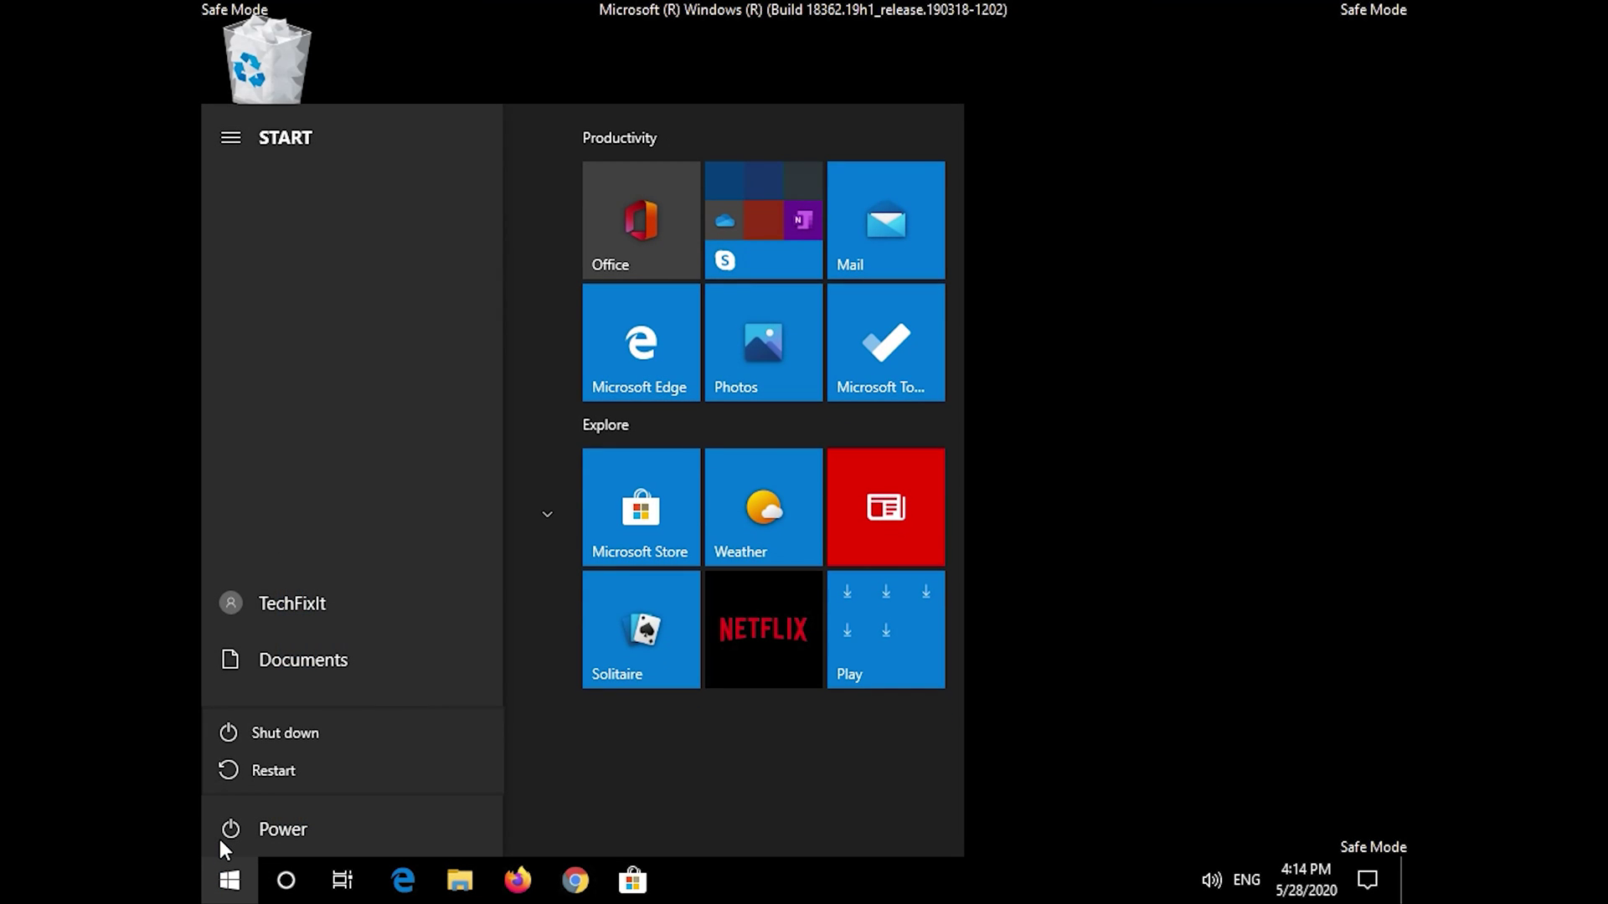
click(263, 772)
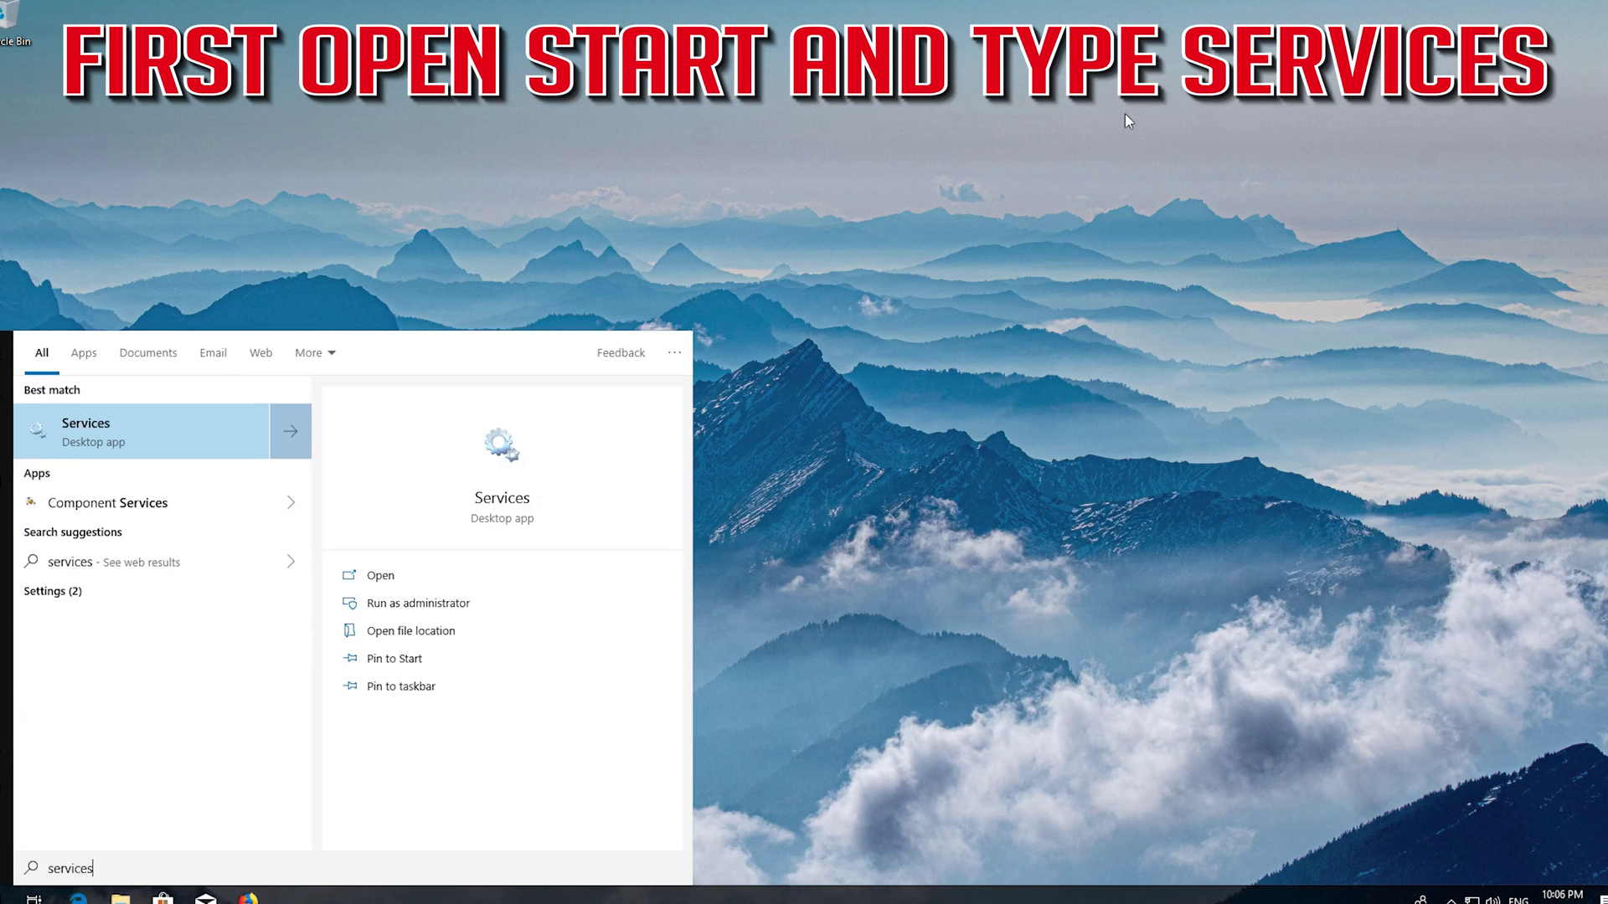
Step: Launch Services and scroll down the list to select the Windows Update service
click(163, 434)
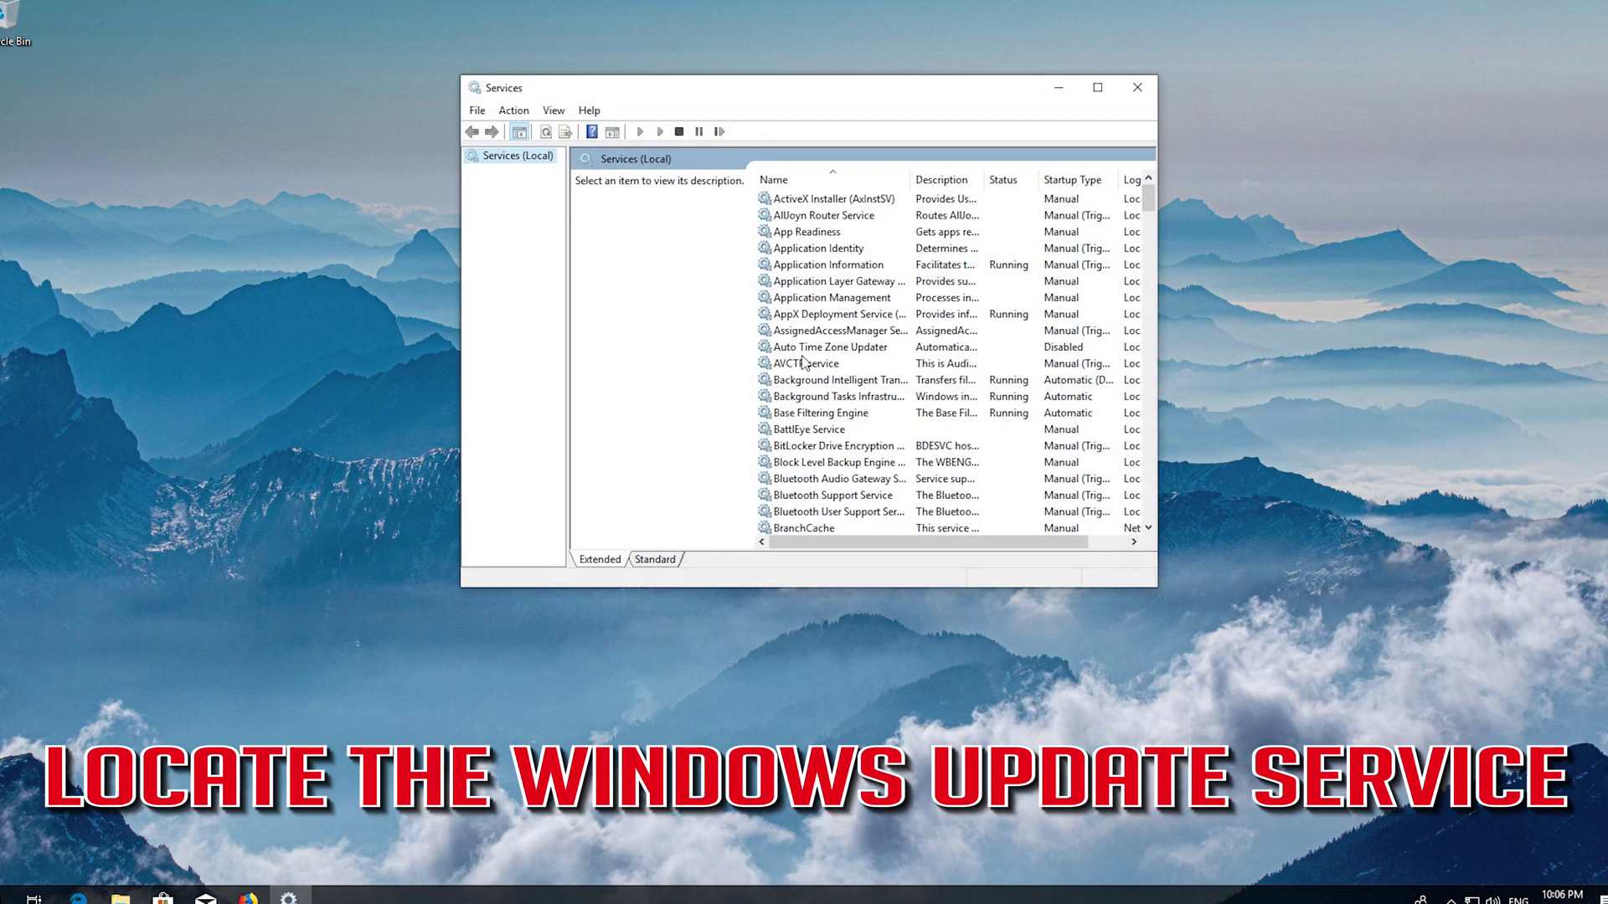
click(804, 364)
scroll(804, 362, down, 20)
scroll(804, 364, down, 18)
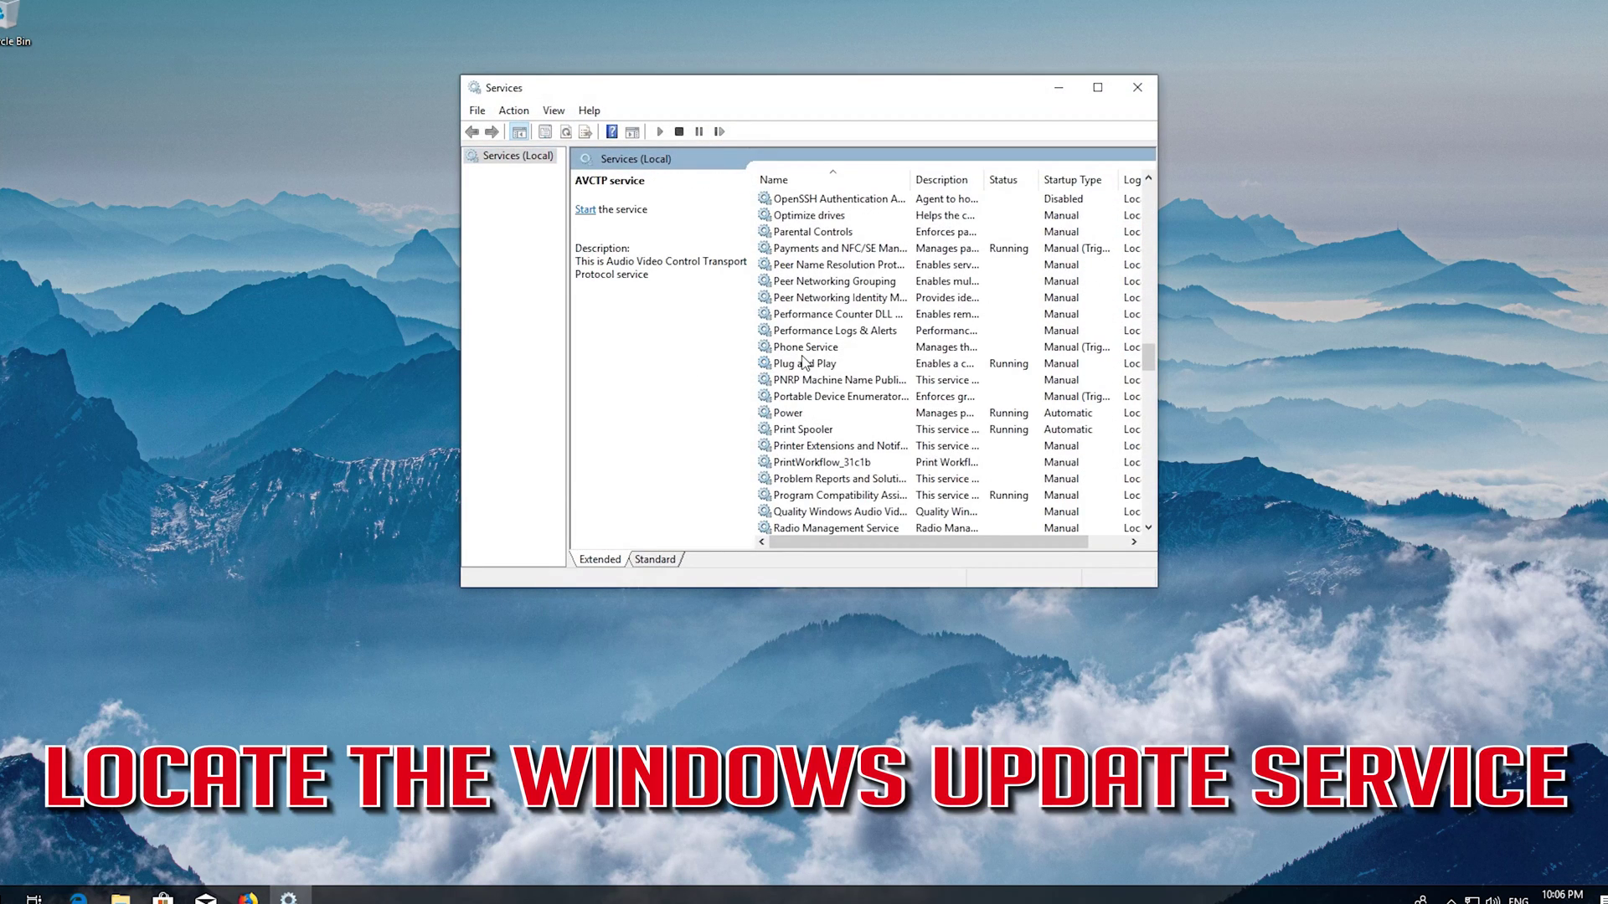
scroll(804, 363, down, 3)
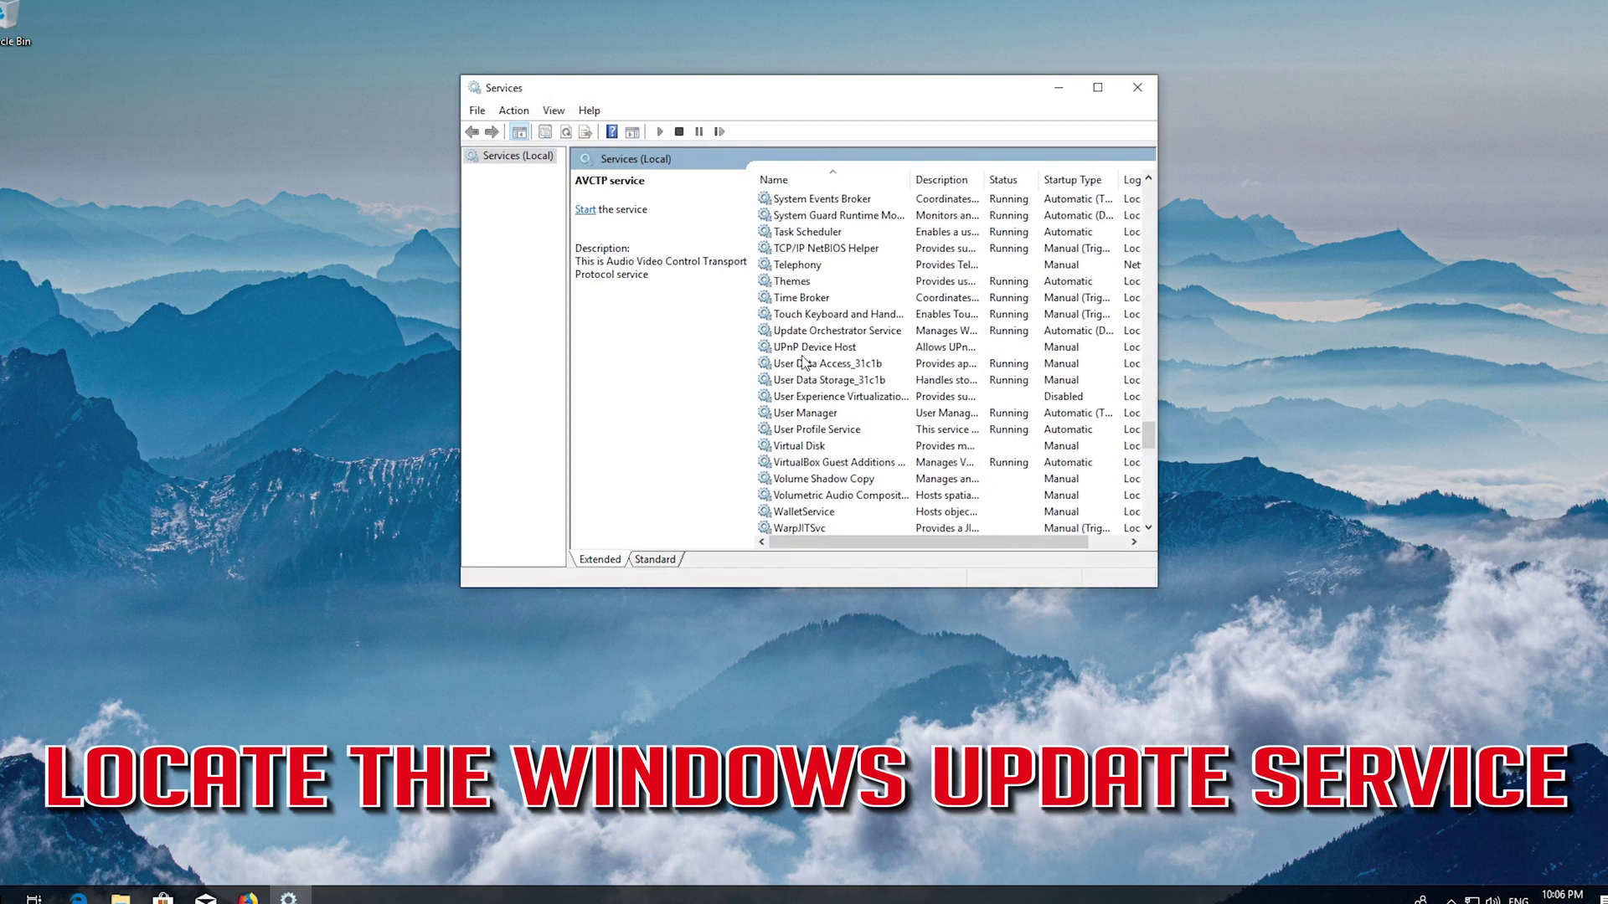
scroll(804, 364, down, 5)
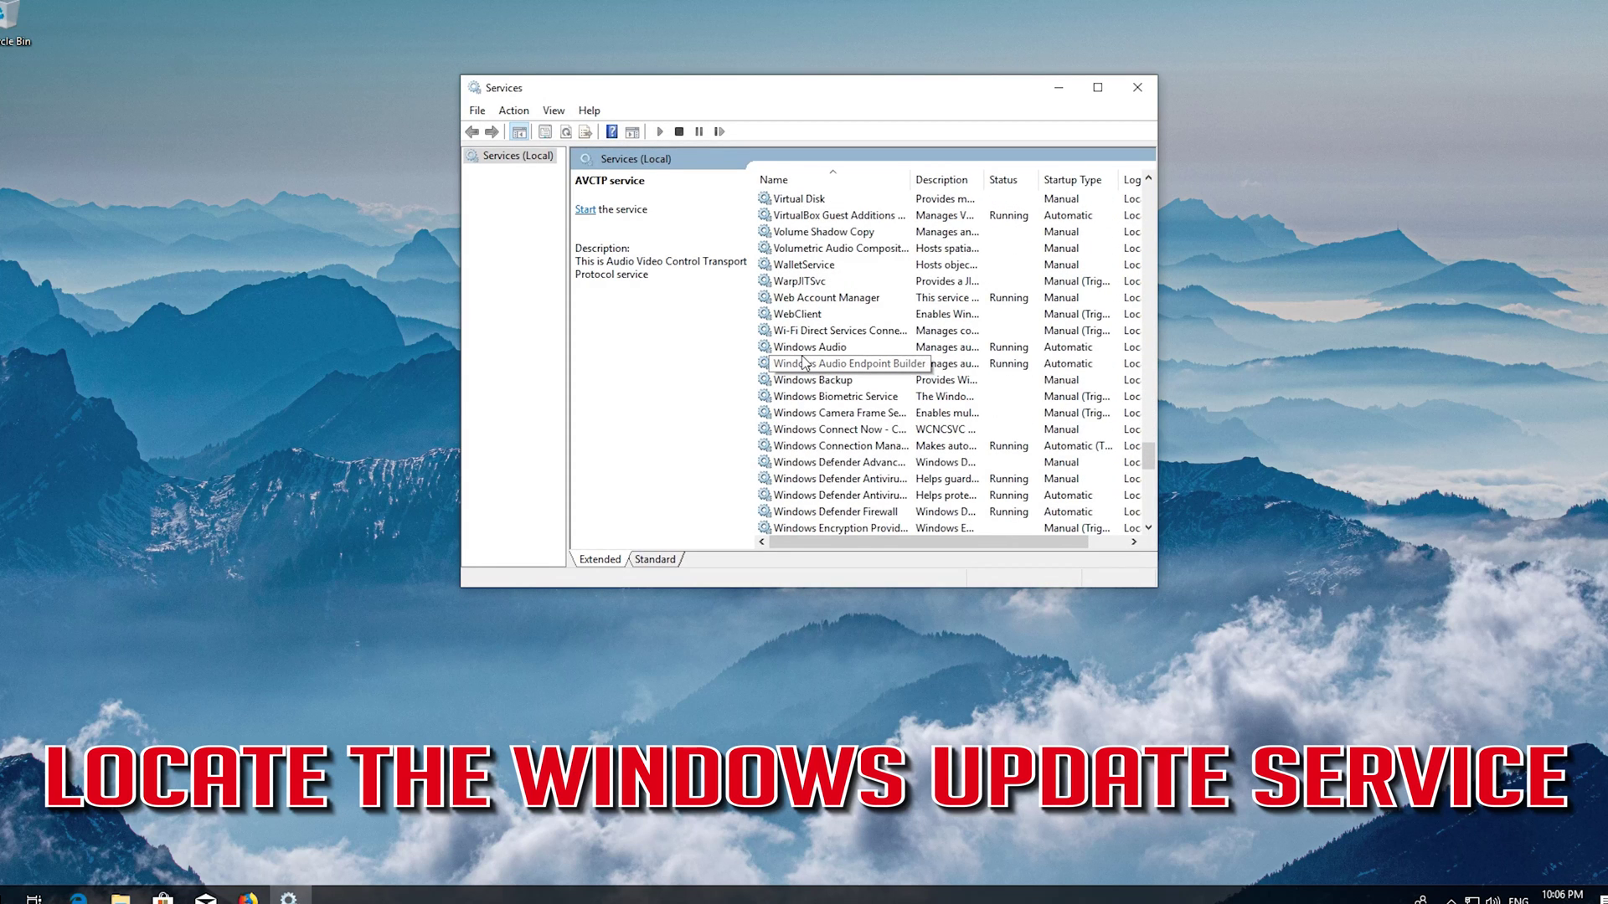
scroll(804, 363, down, 5)
scroll(804, 364, down, 5)
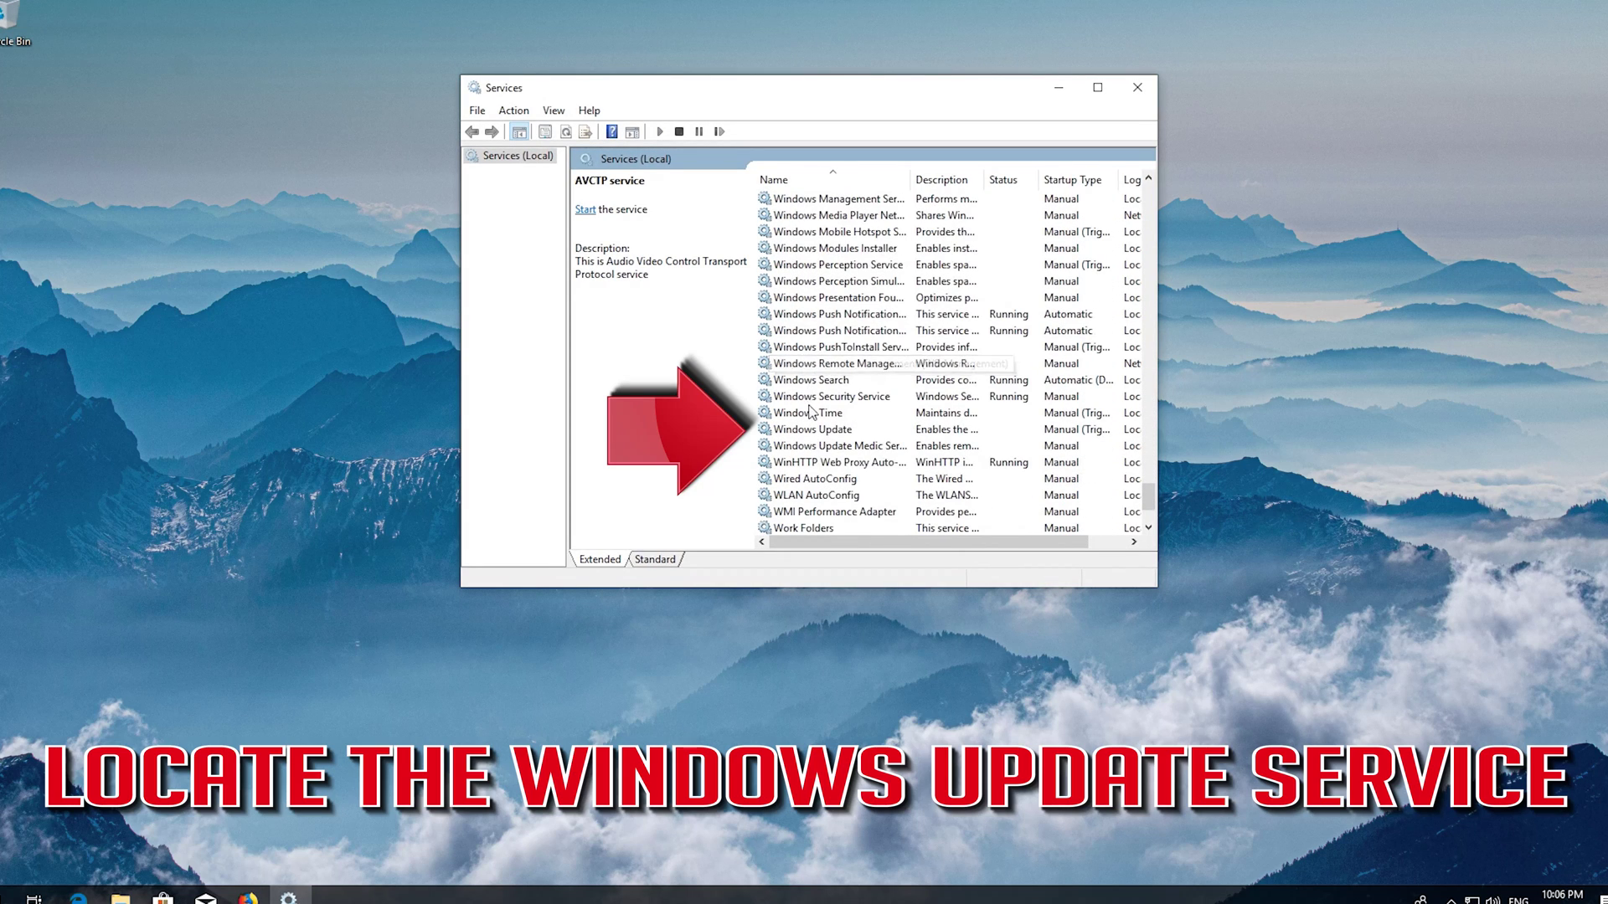
click(816, 431)
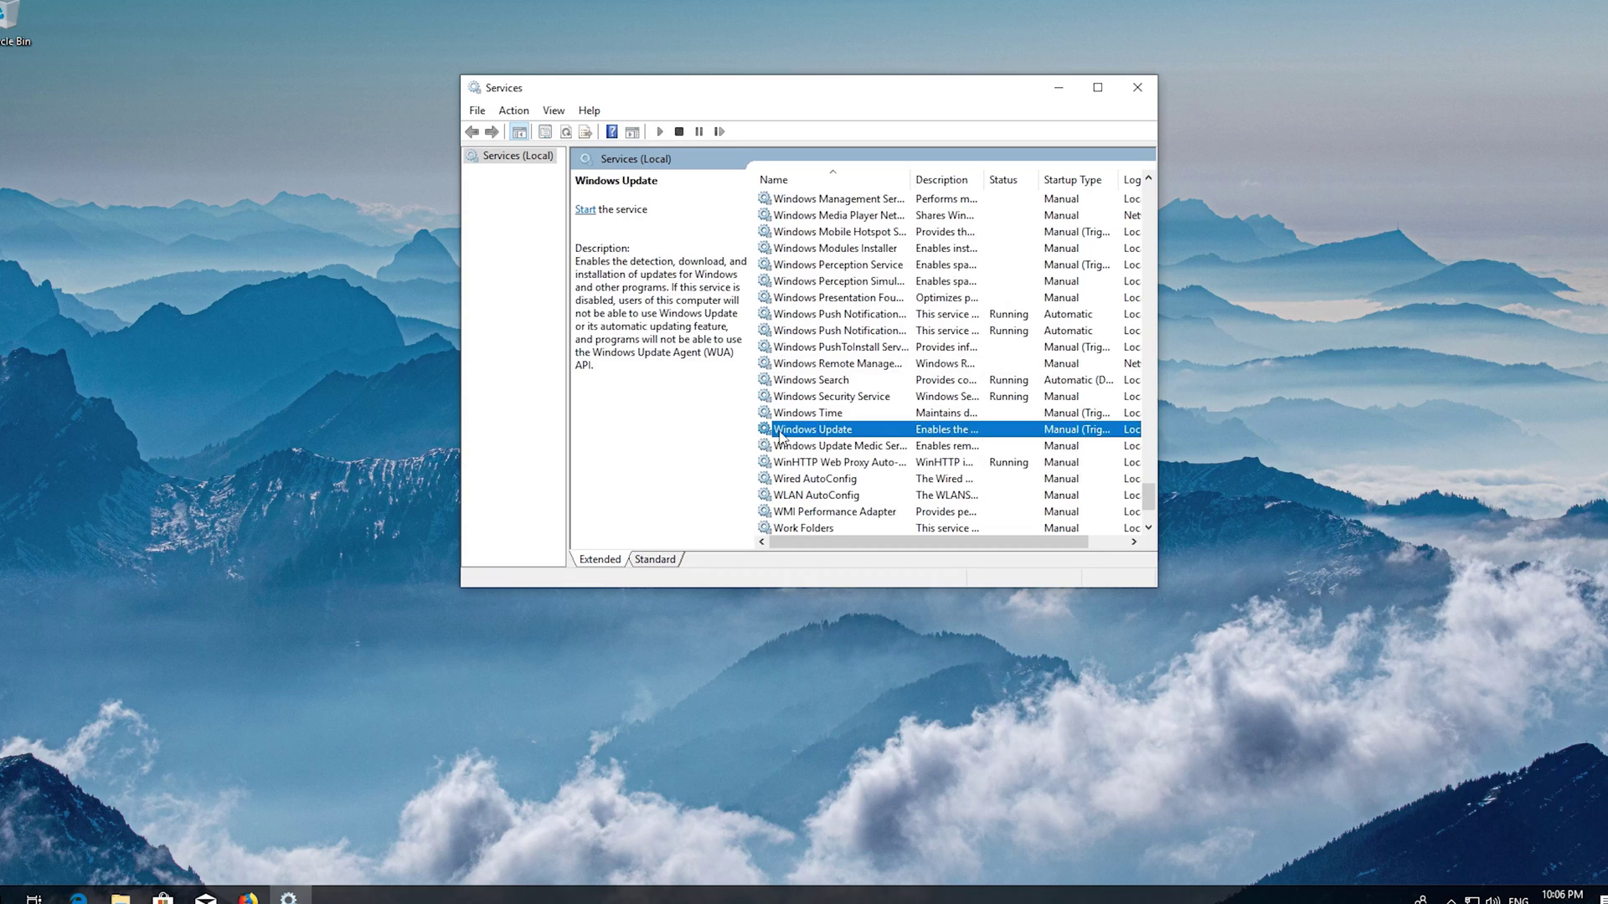
Step: Open the Windows Update service's Properties from its right-click menu
right_click(832, 432)
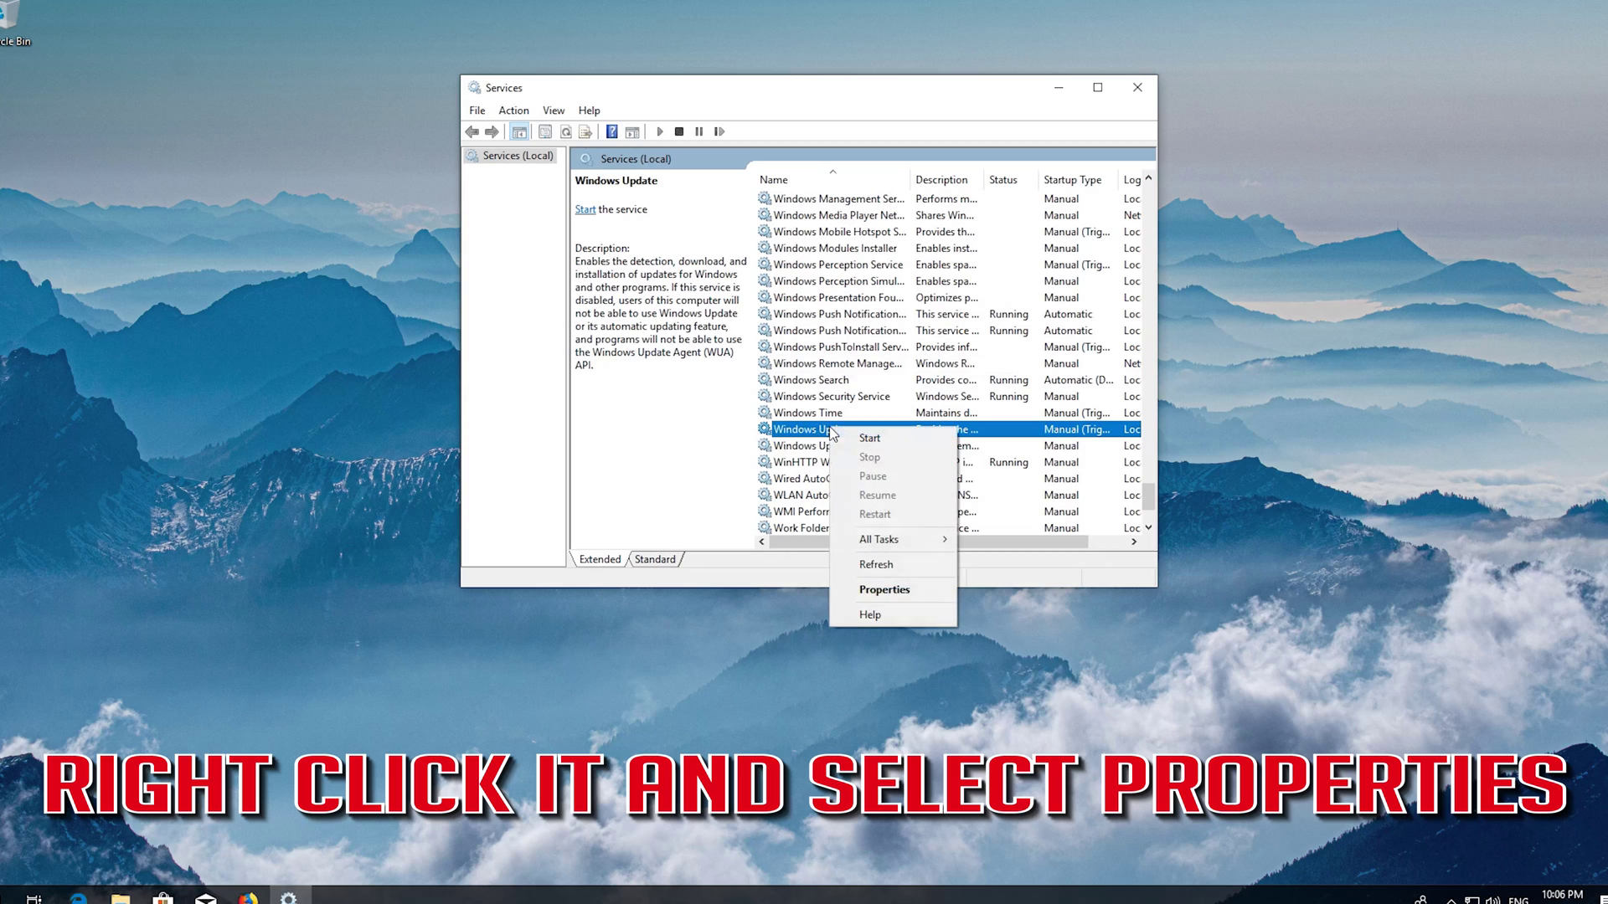
click(896, 593)
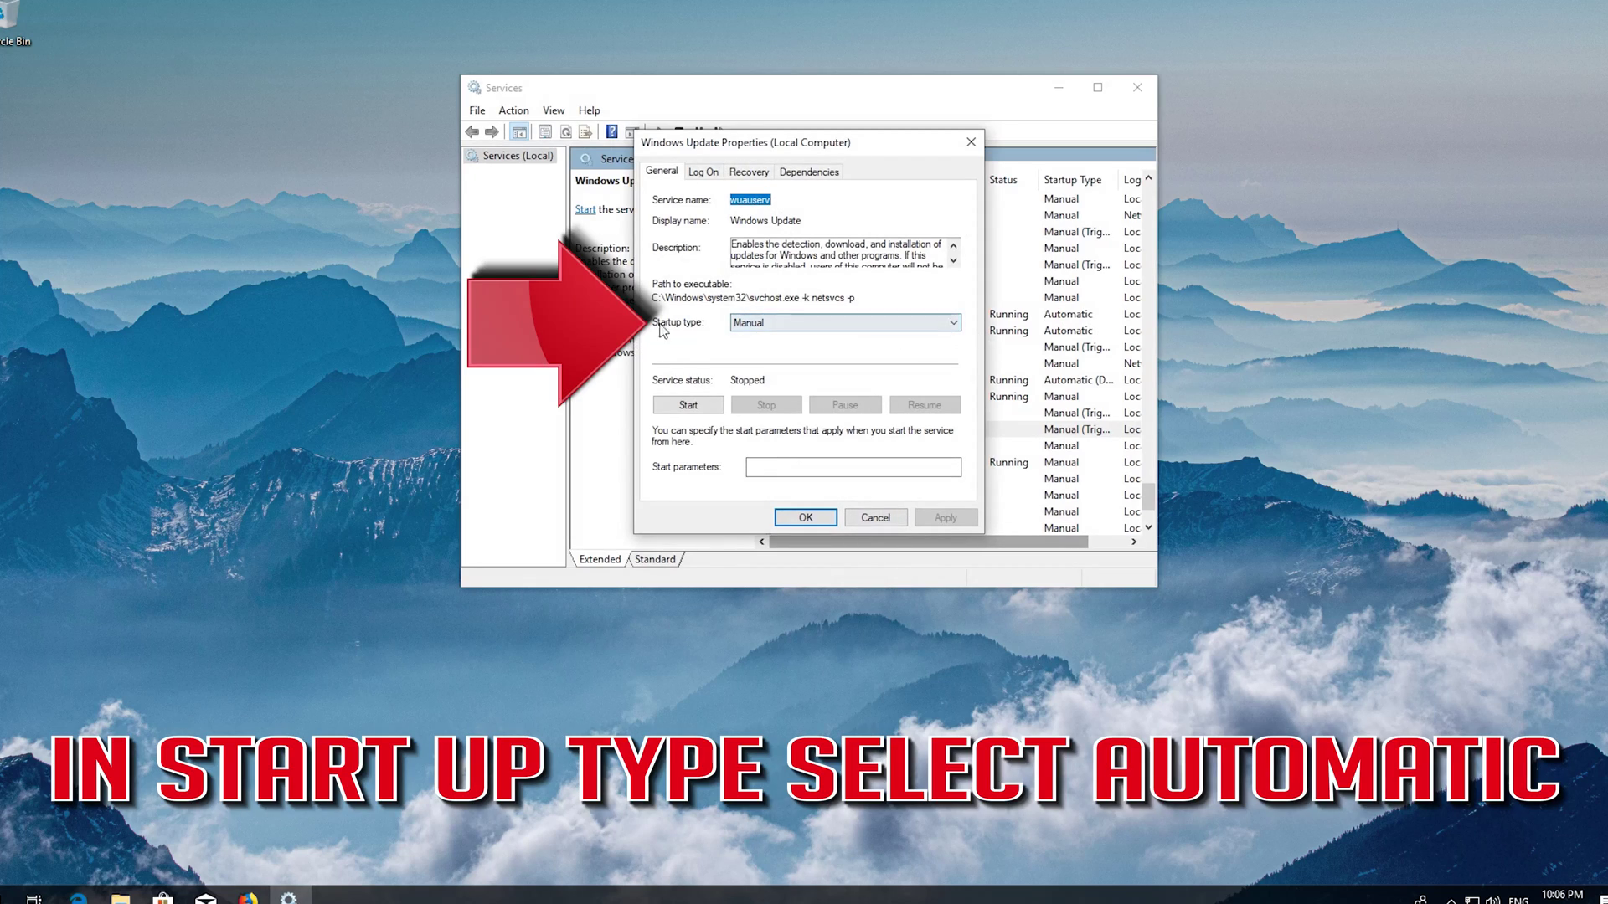
Step: Change Windows Update's startup type from Manual to Automatic, apply it, and confirm with OK
click(834, 324)
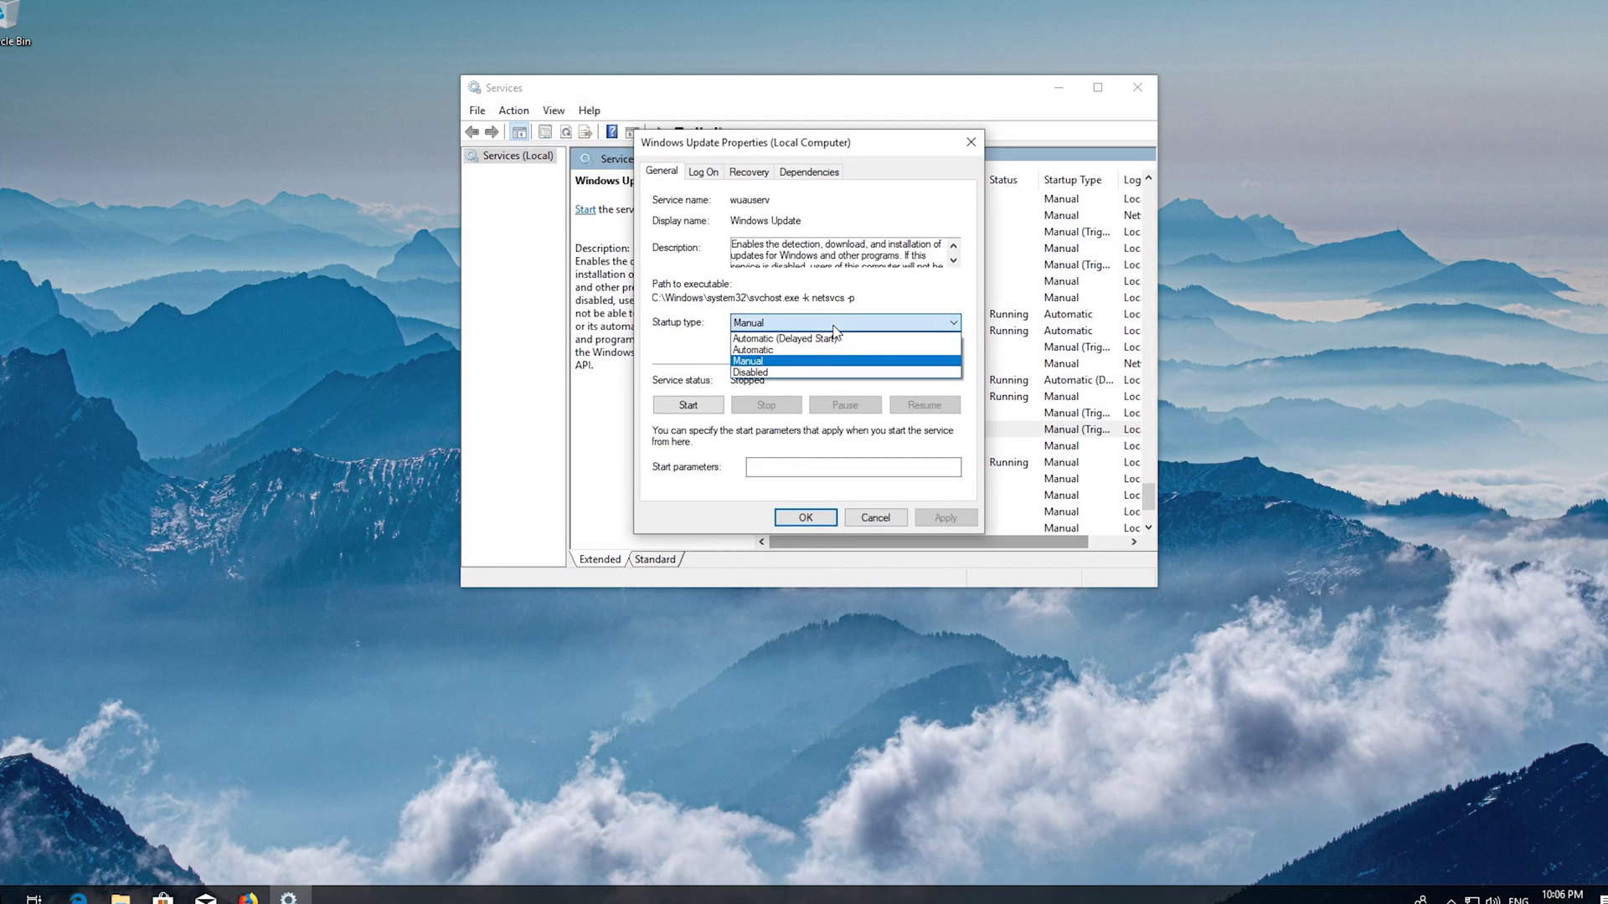
click(794, 349)
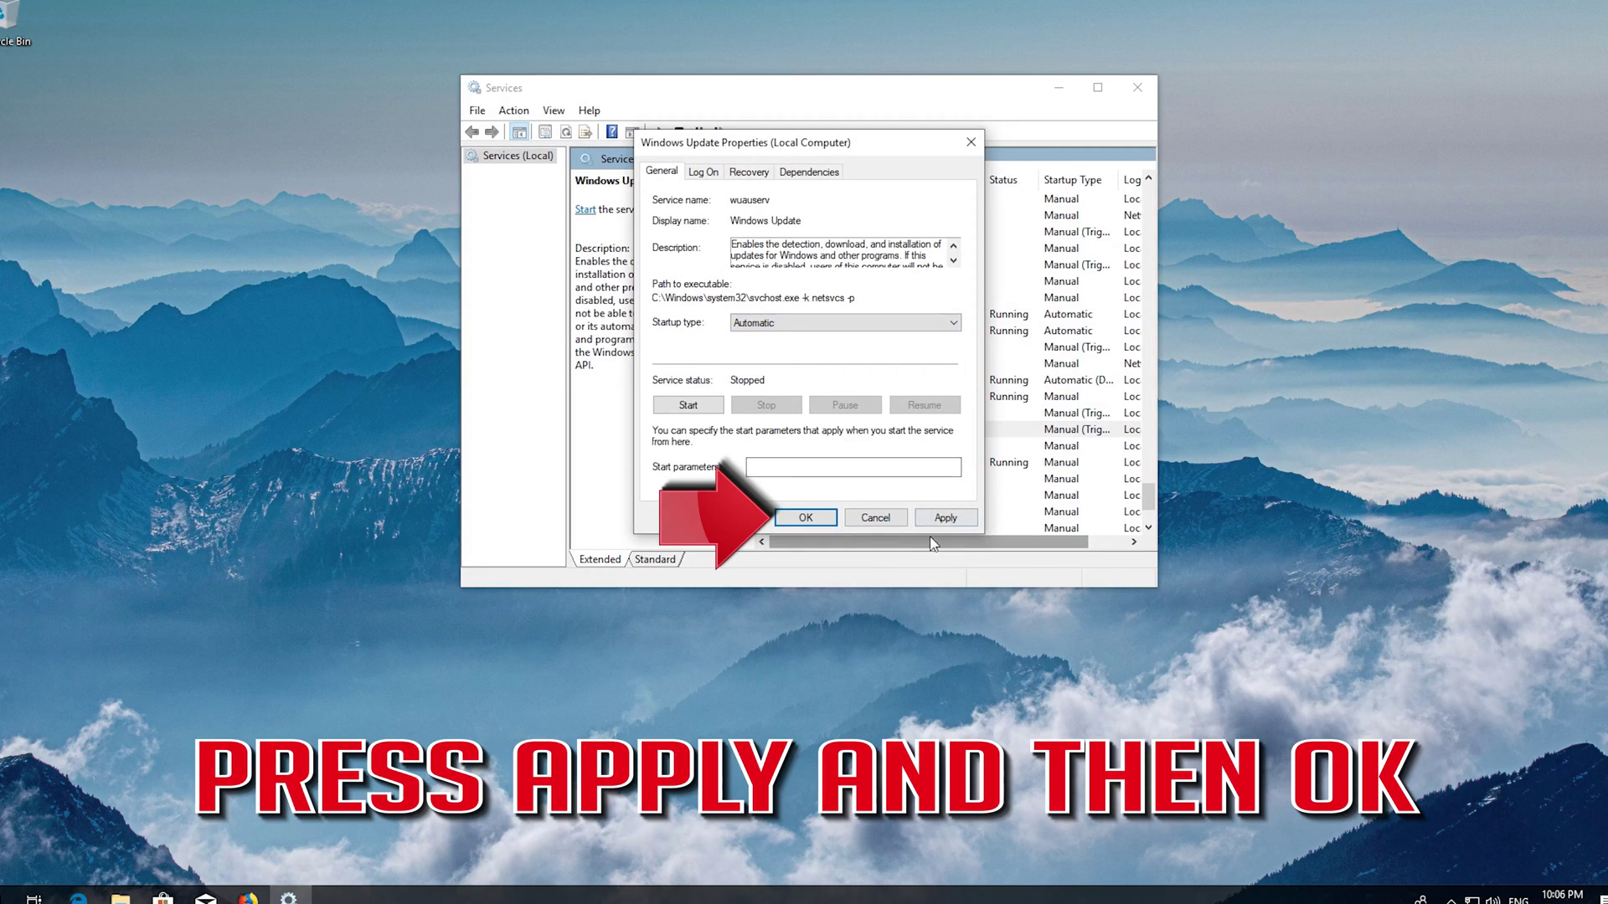
click(946, 518)
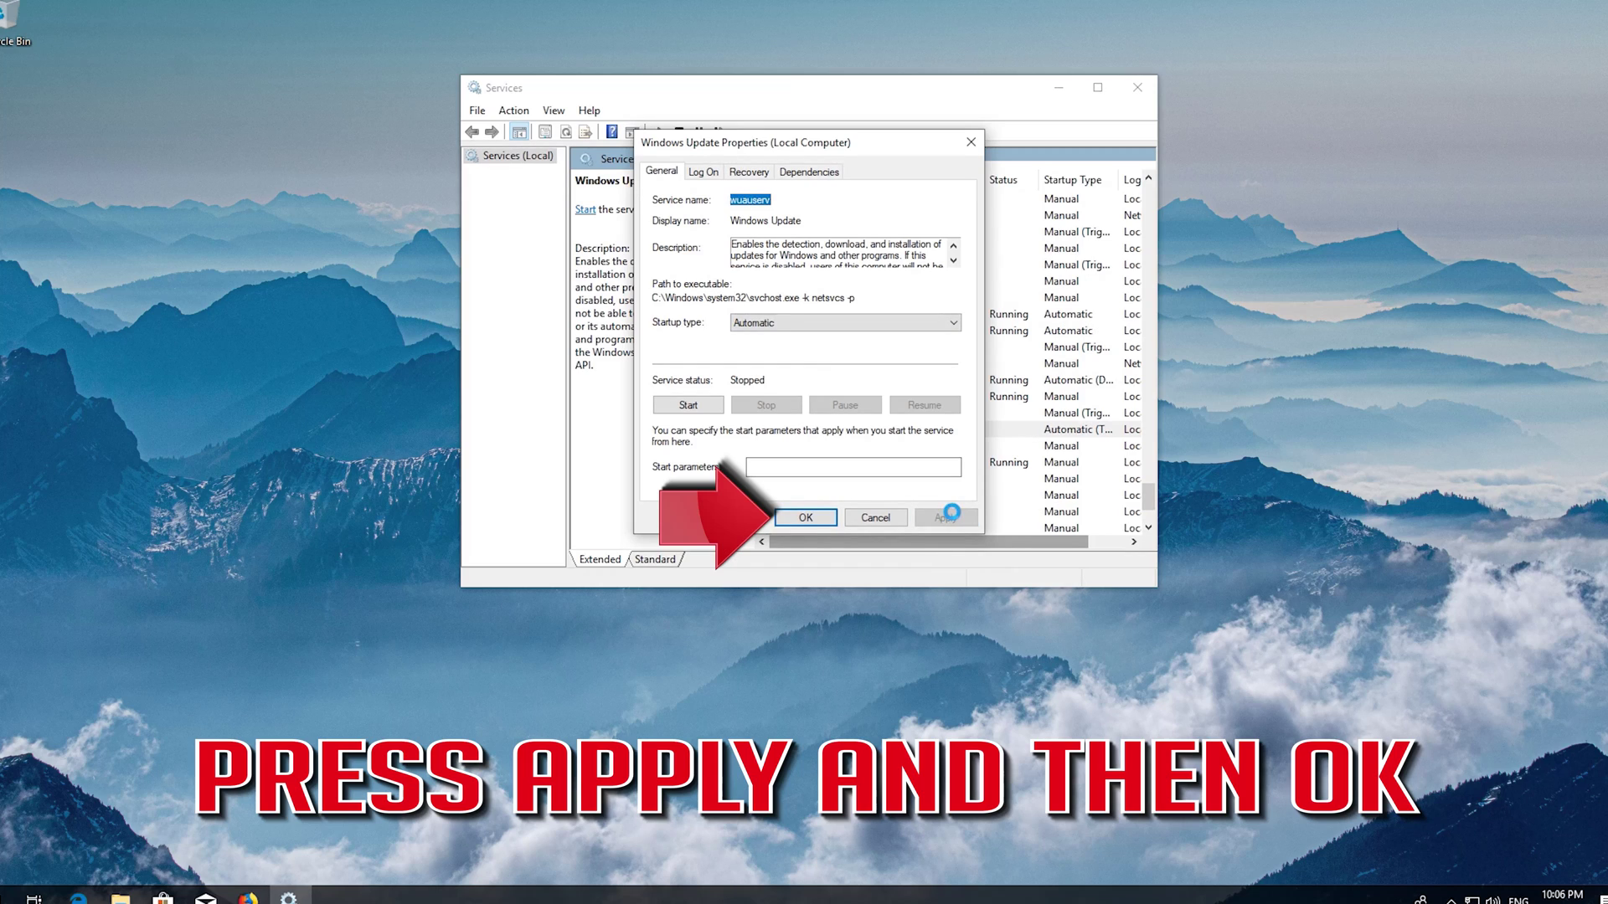
click(809, 519)
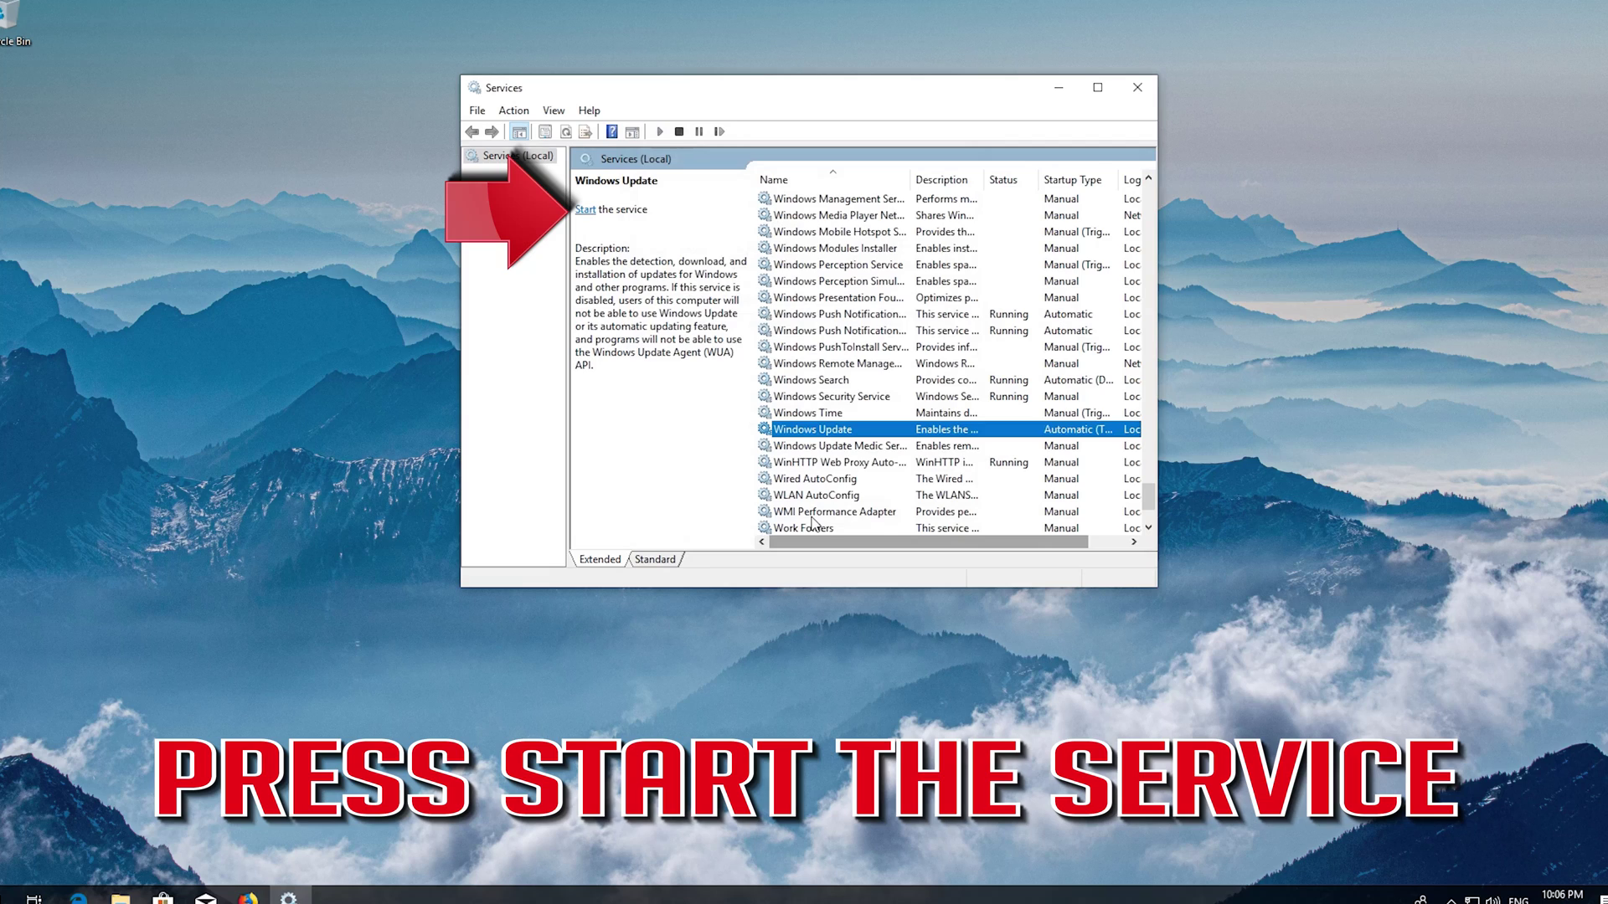
Step: Start the Windows Update service, restart it, then close the Services window
click(586, 210)
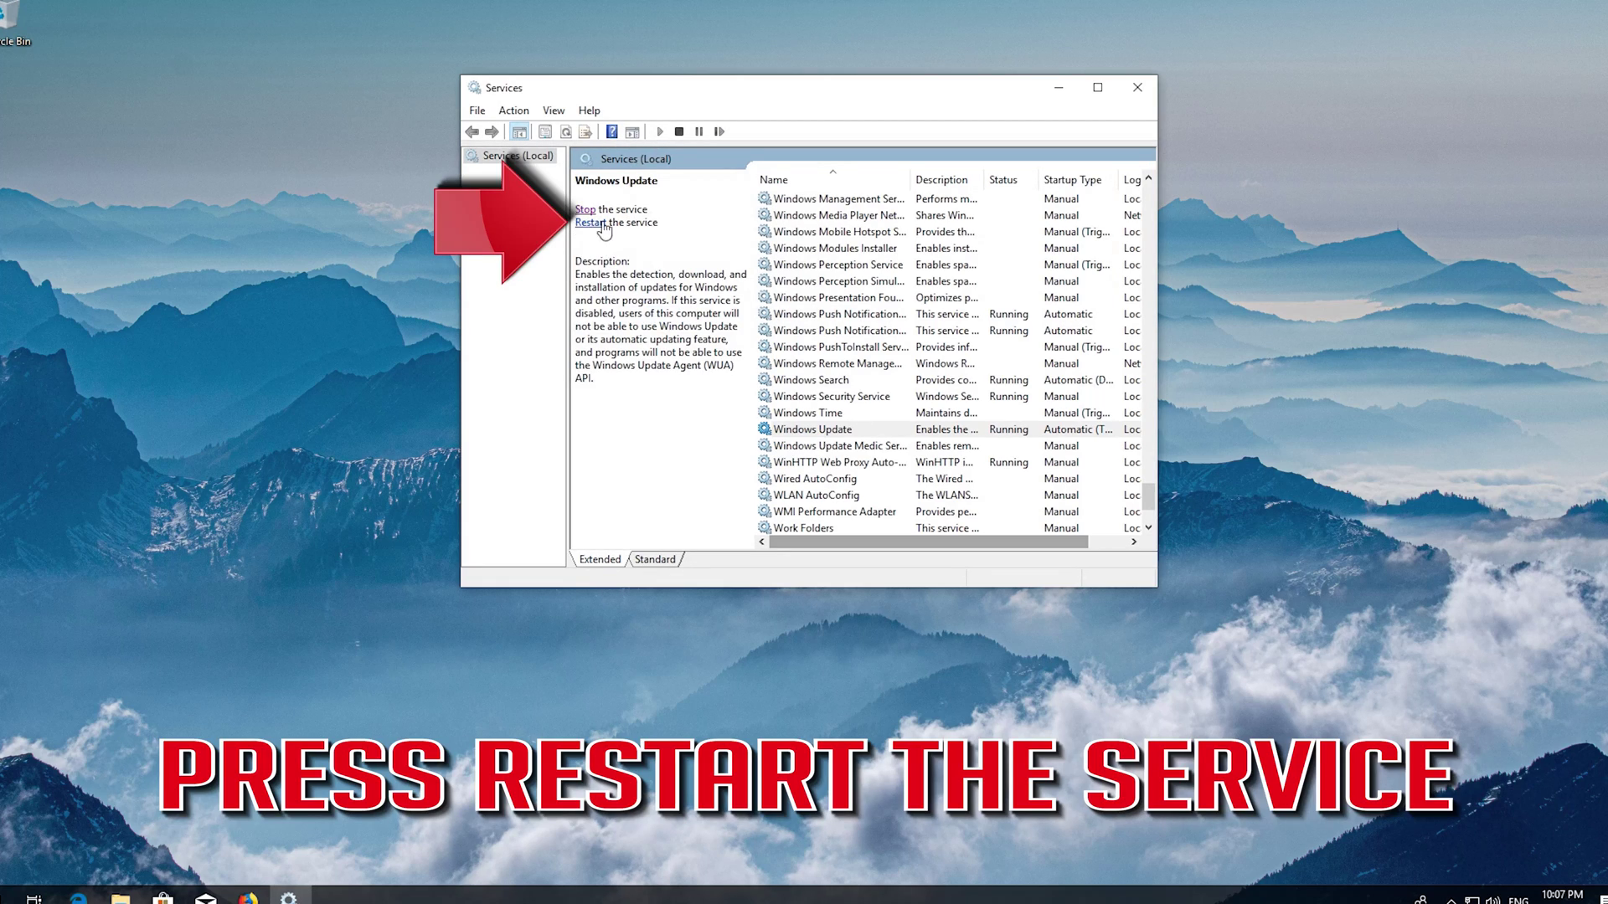
click(593, 222)
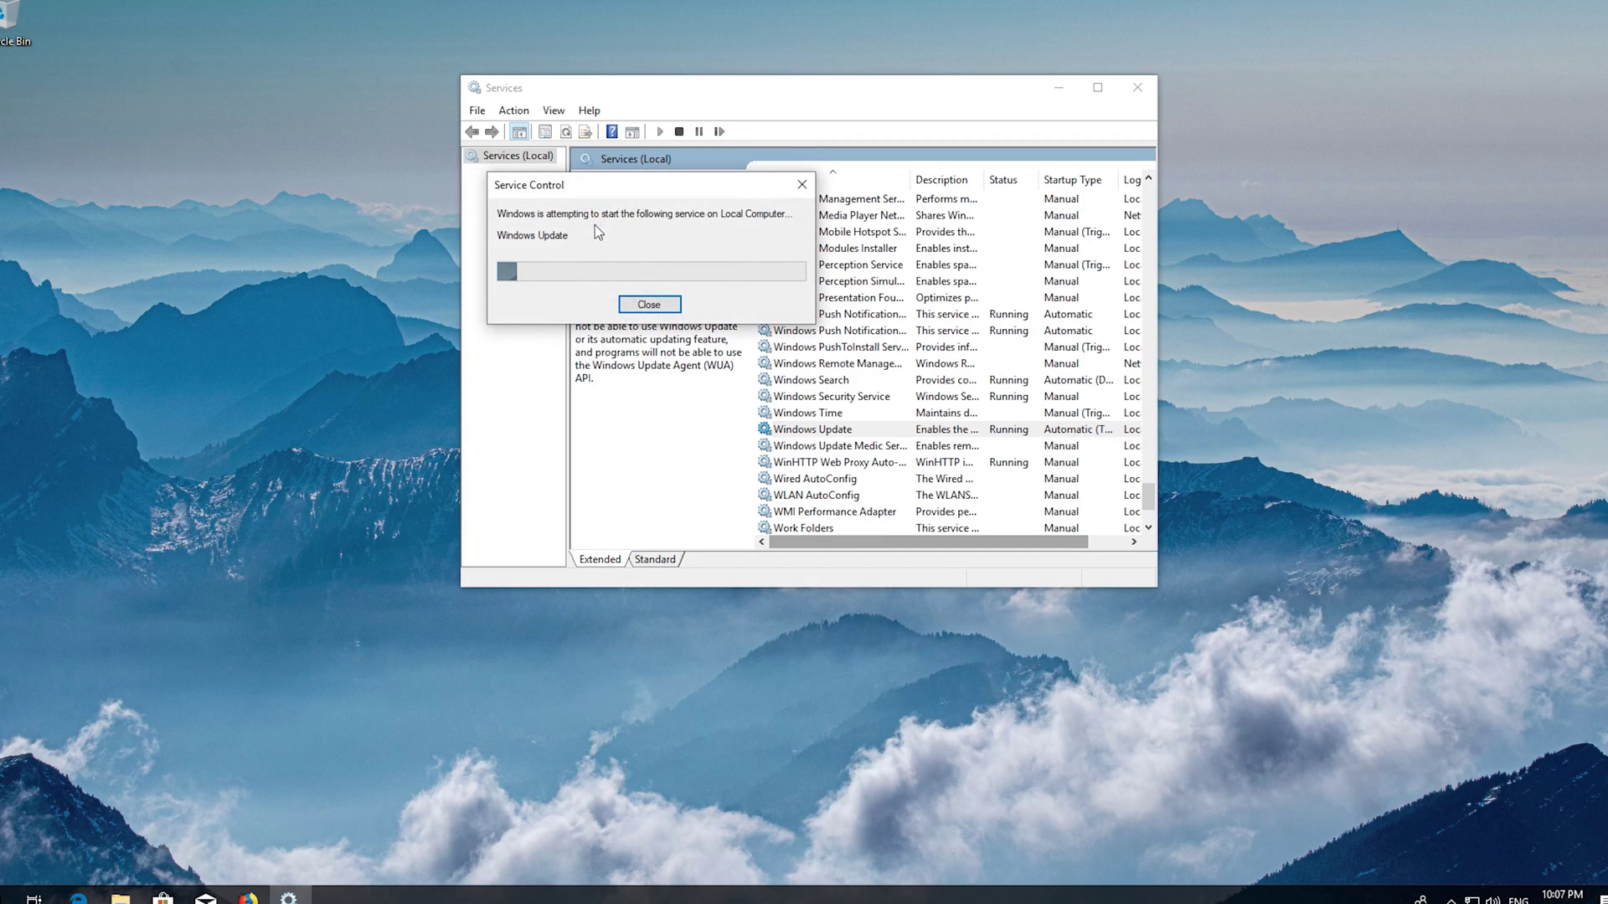
click(1137, 87)
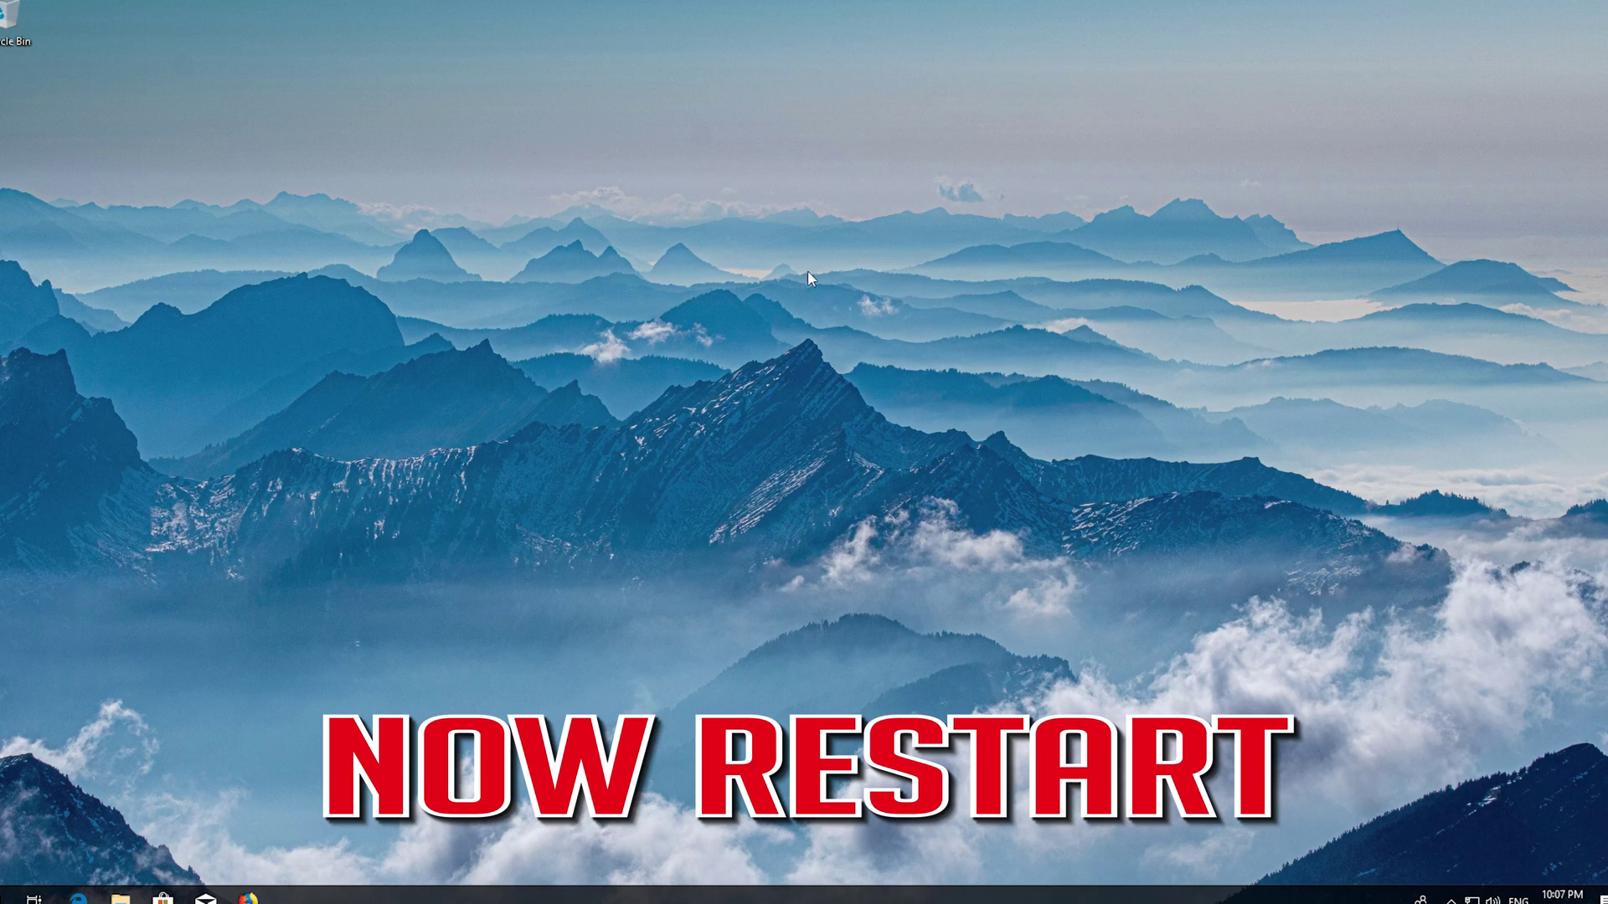
Step: Open the Start menu to reach the restart option
click(15, 895)
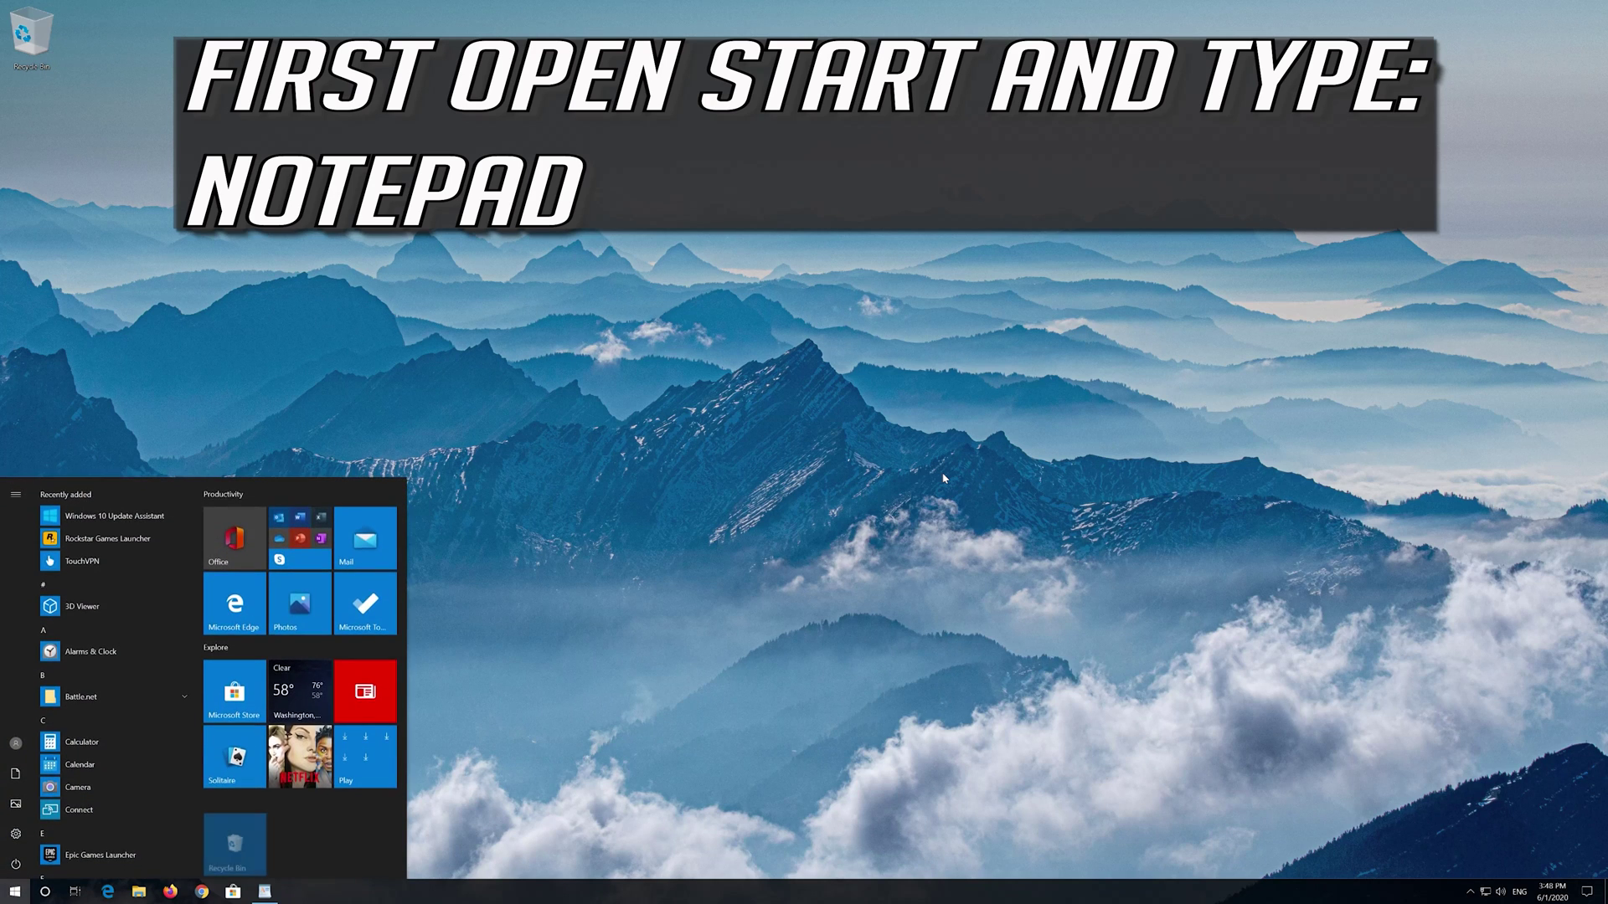
Step: Search 'notepad' from Start and launch Notepad from the Best match result
text(notepad)
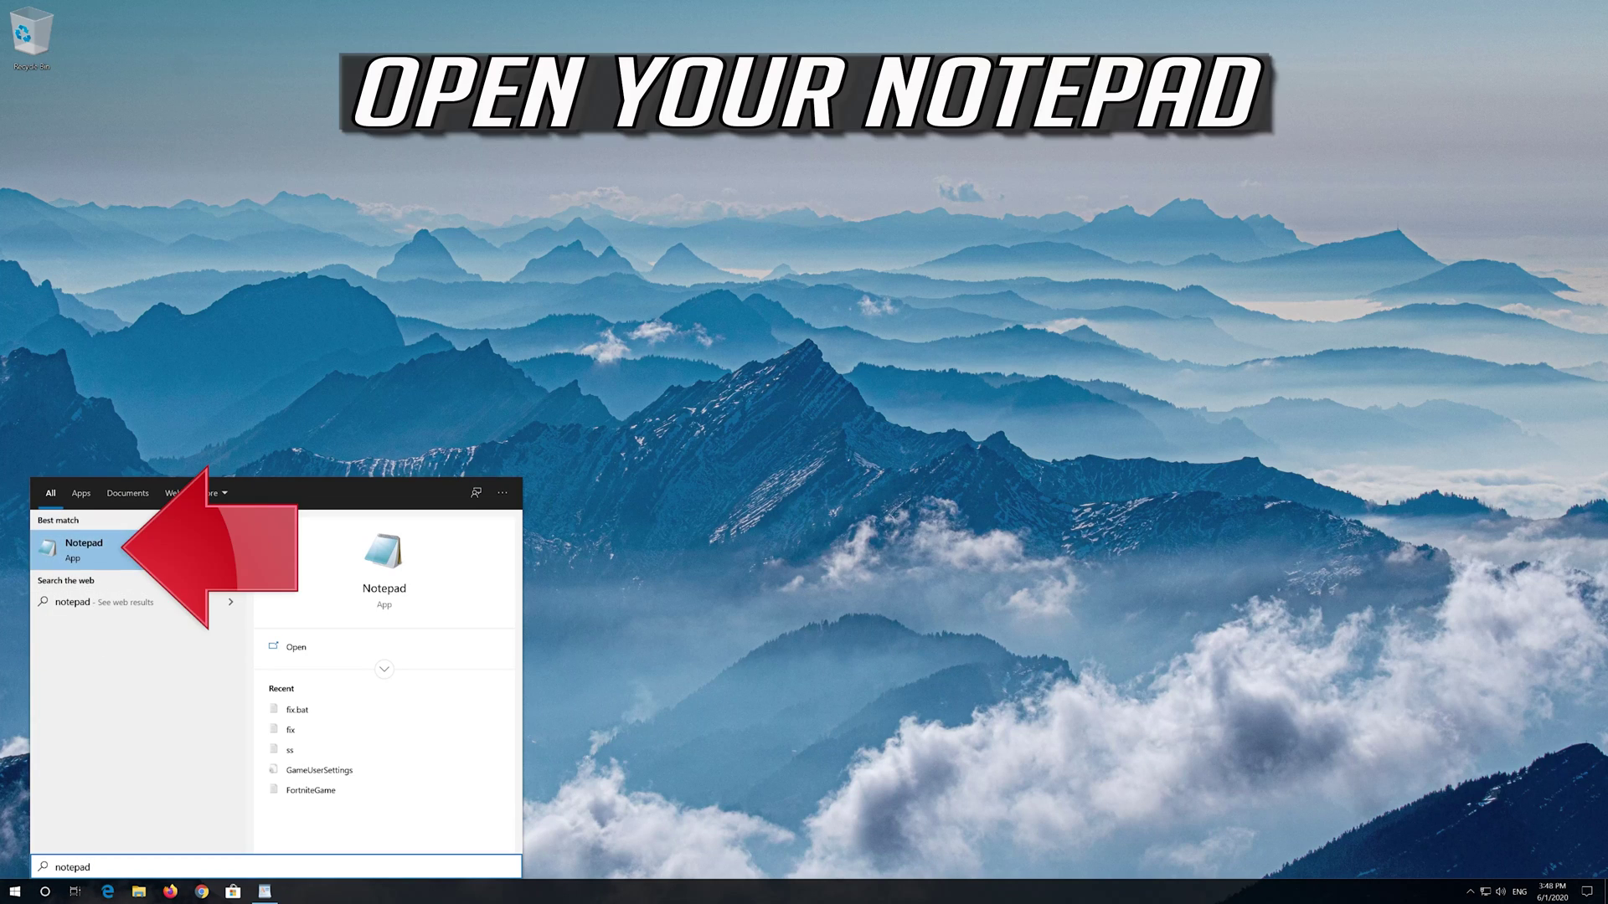
click(160, 546)
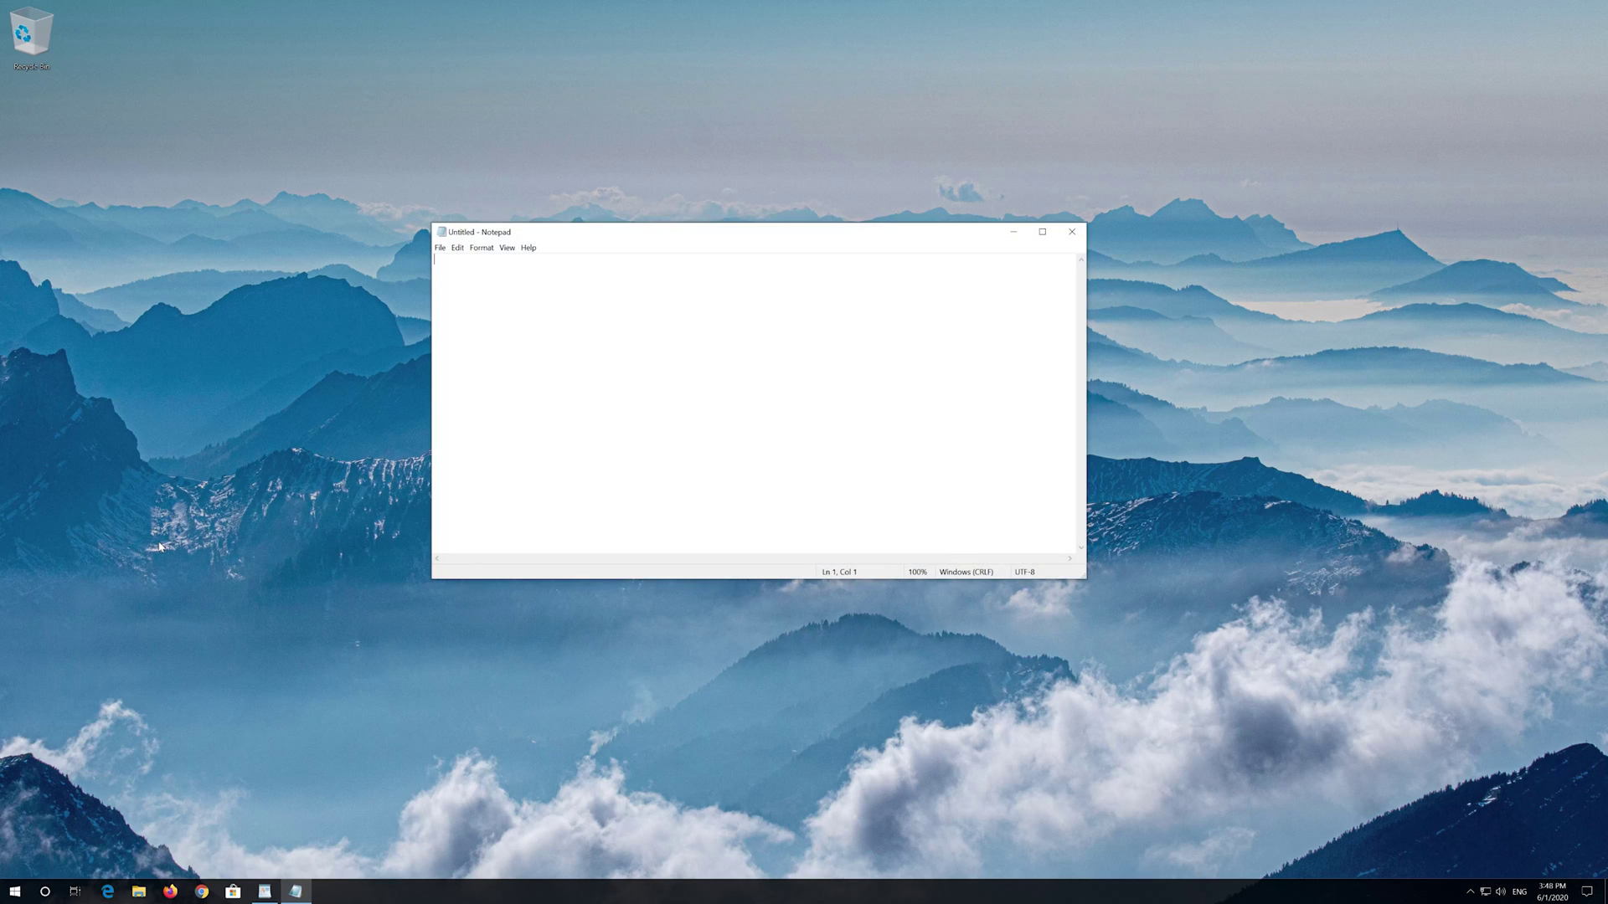
Step: Copy all the reset commands from net stop bits onward in WordPad, then minimize WordPad
click(264, 891)
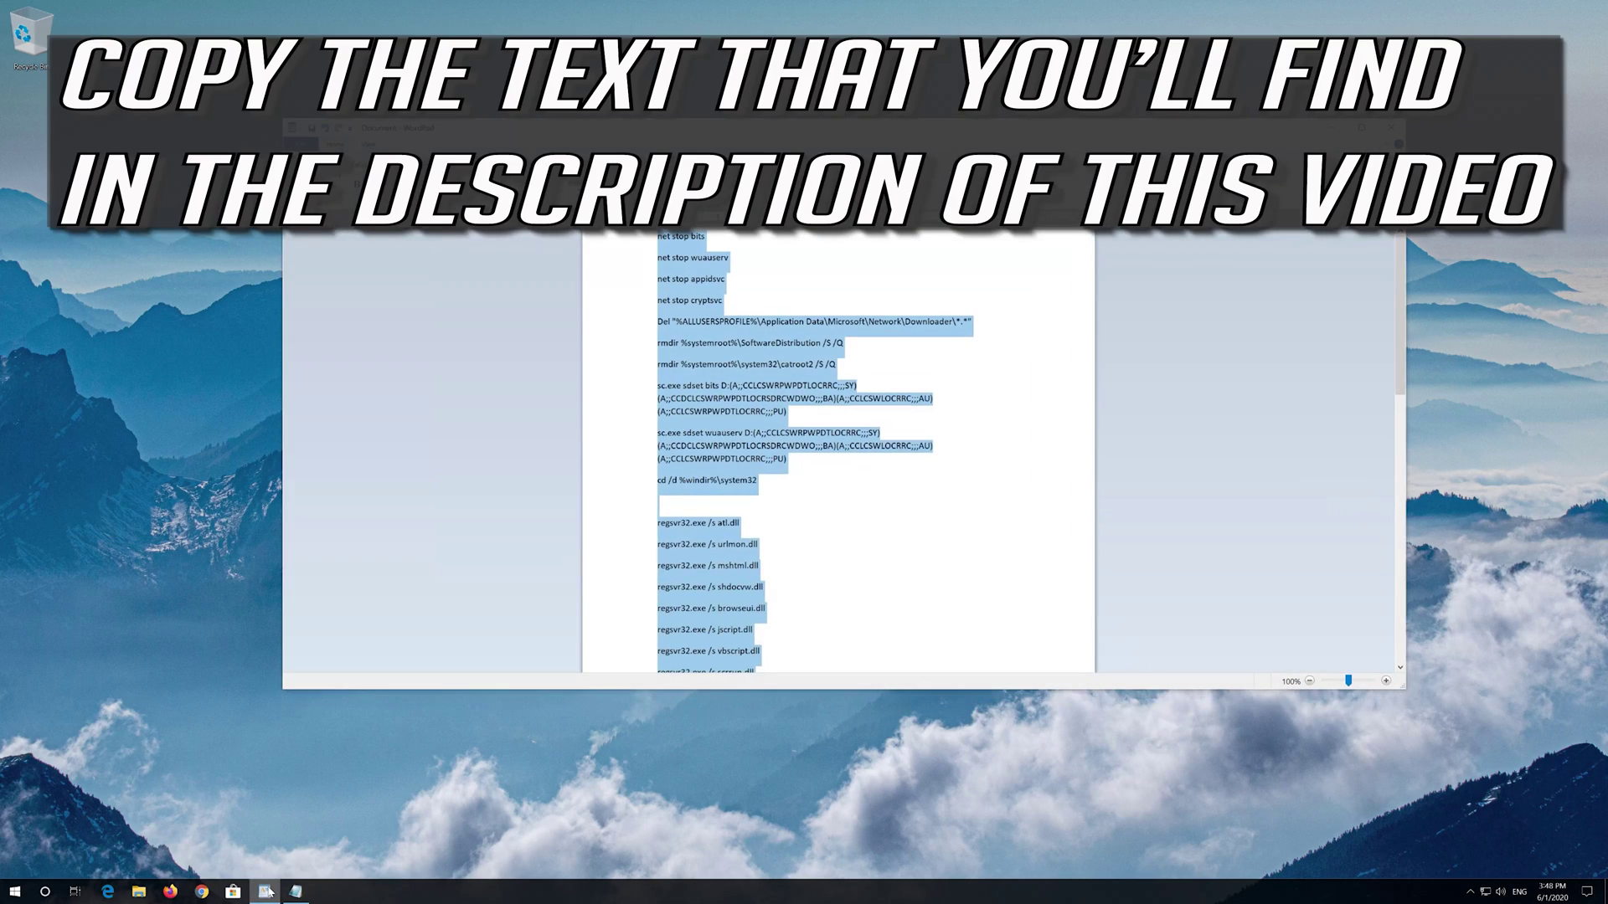
click(661, 237)
drag(660, 236, 787, 670)
scroll(779, 408, down, 2)
scroll(778, 408, up, 1)
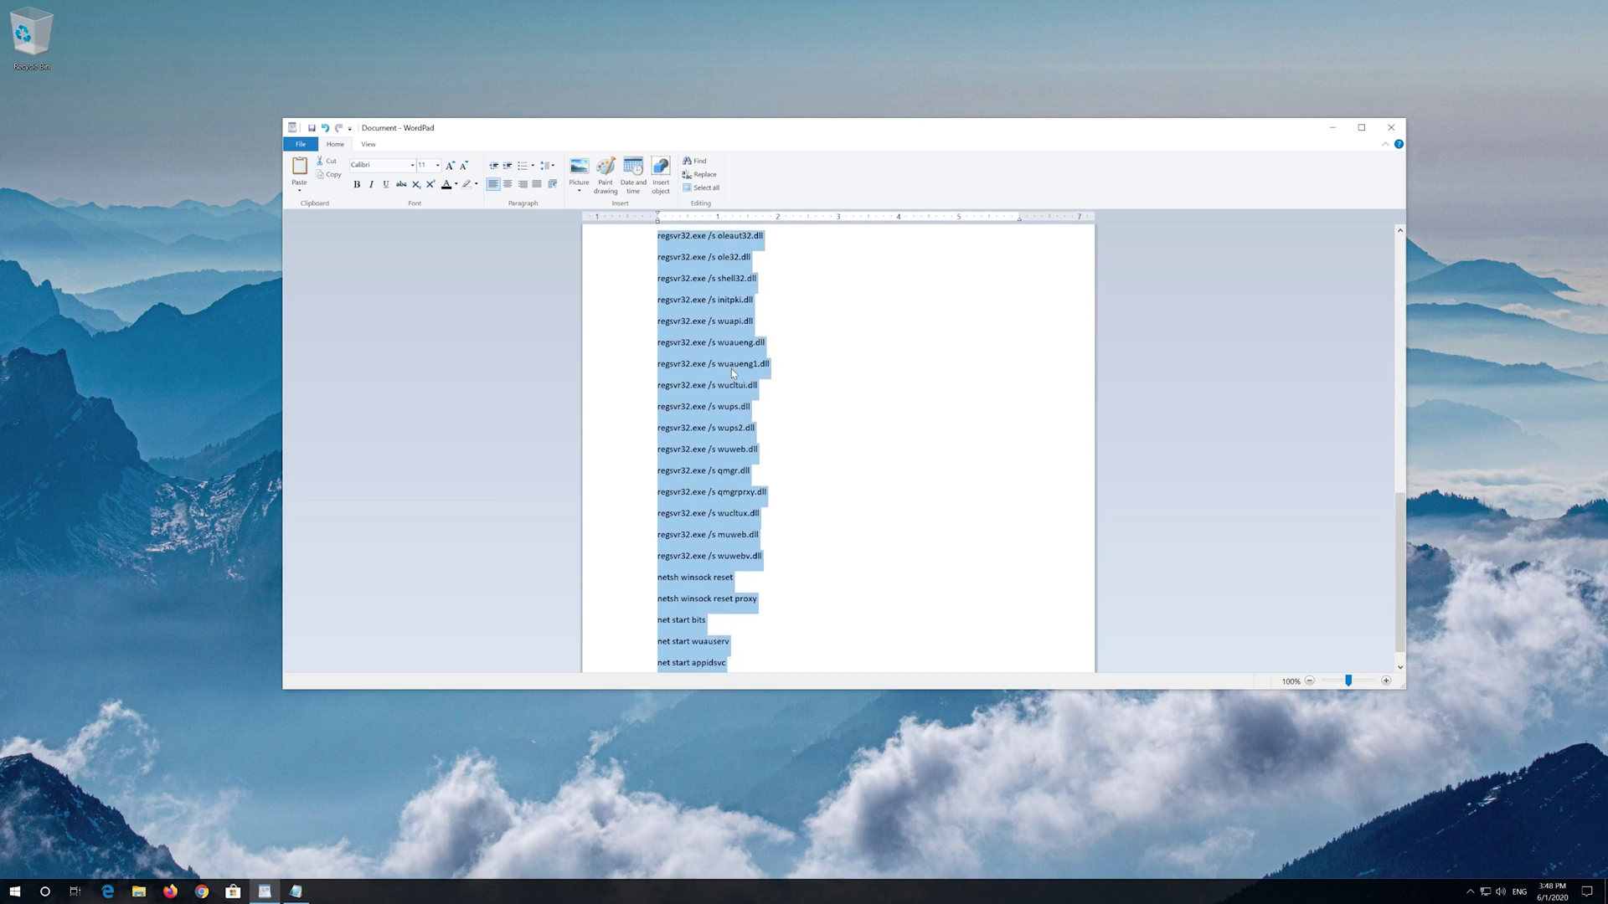
right_click(734, 371)
click(753, 392)
scroll(753, 391, up, 1)
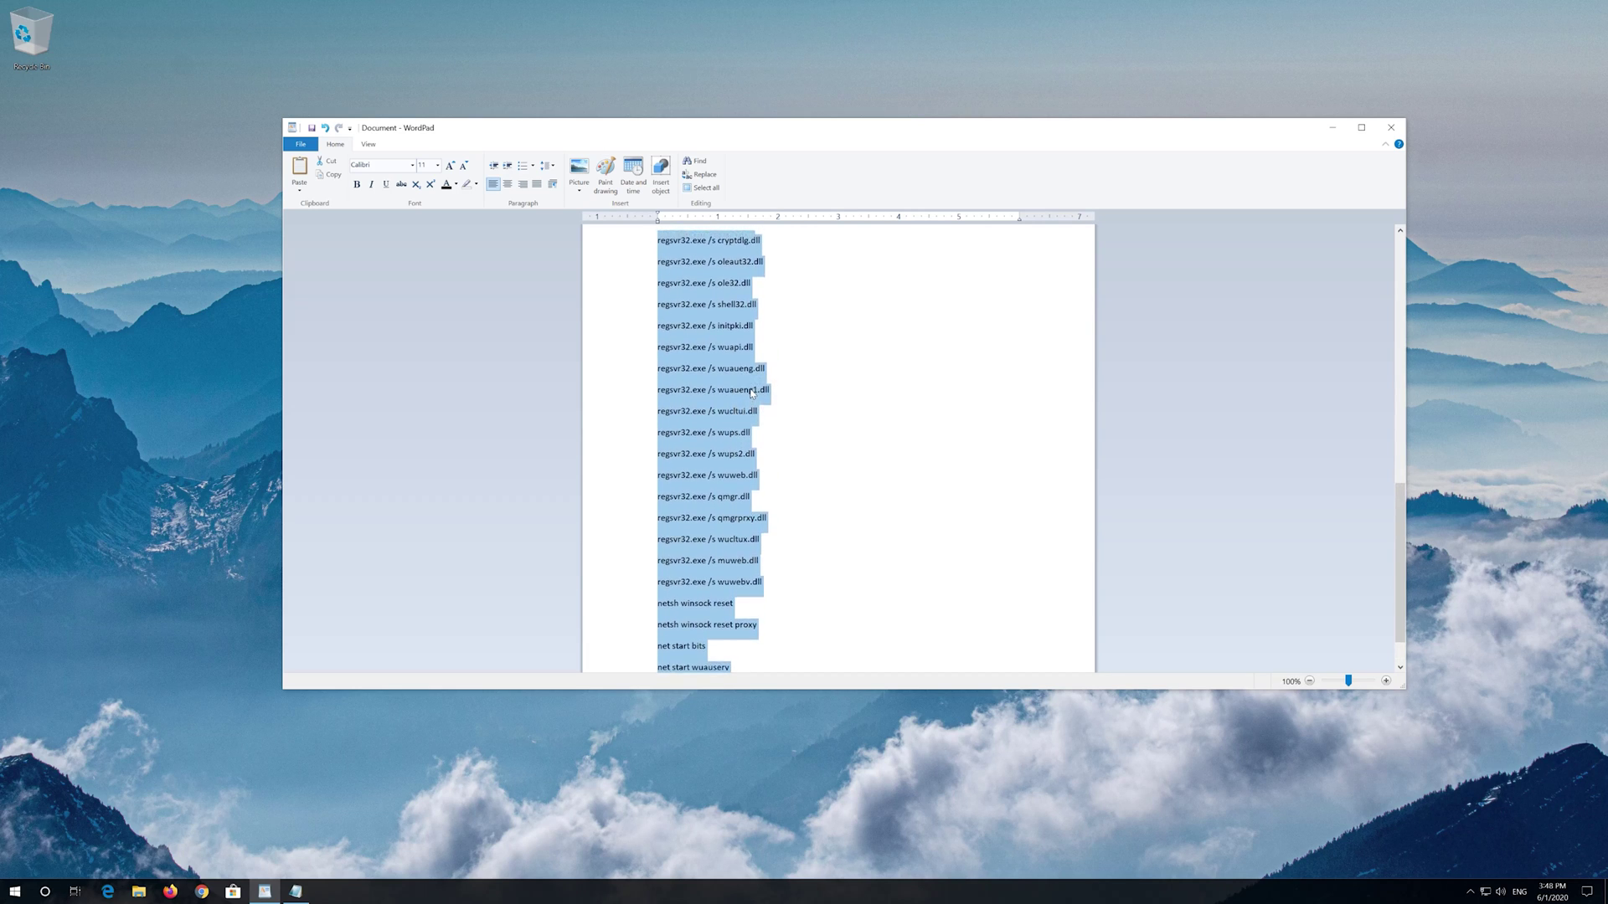
click(1334, 129)
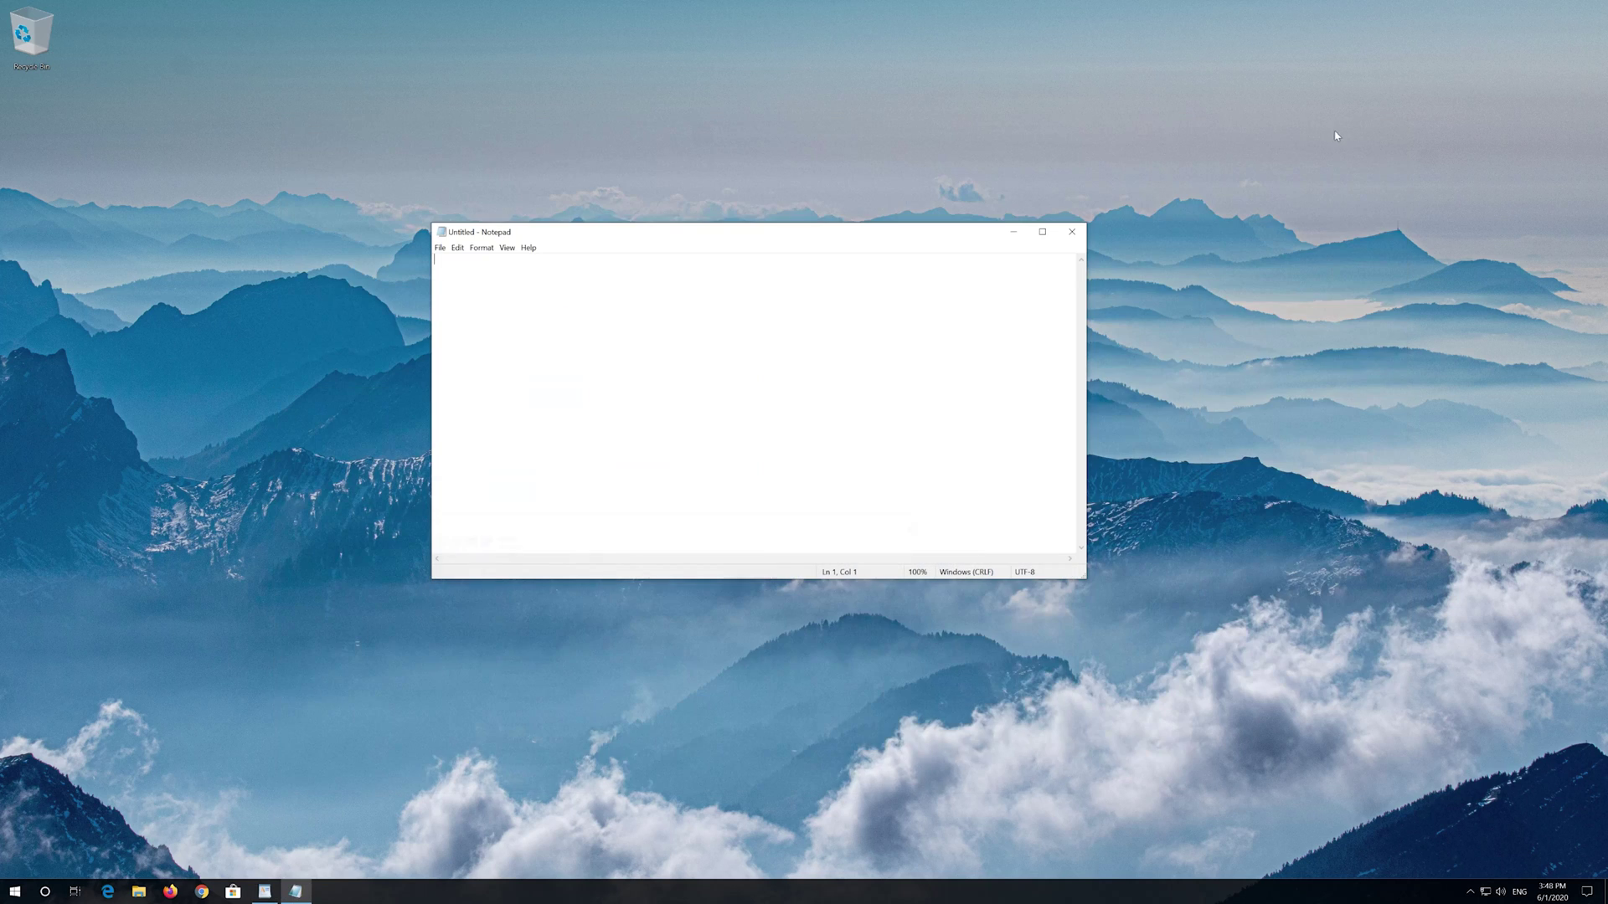
Step: Paste the reset commands into Notepad via Edit > Paste, then choose File > Save As
click(456, 249)
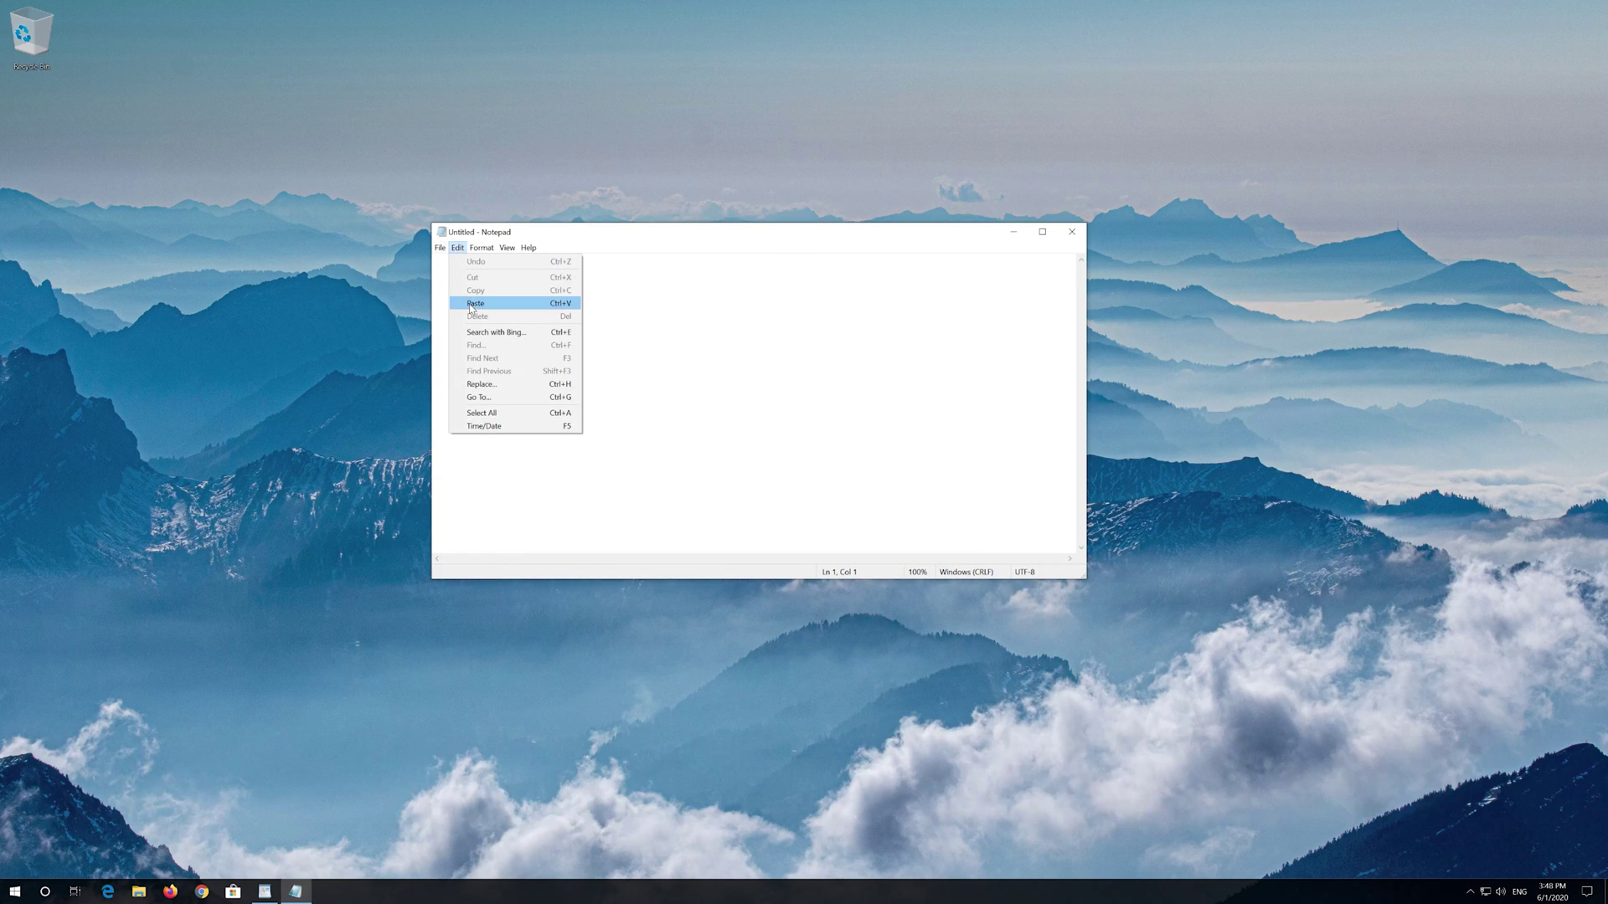
click(519, 304)
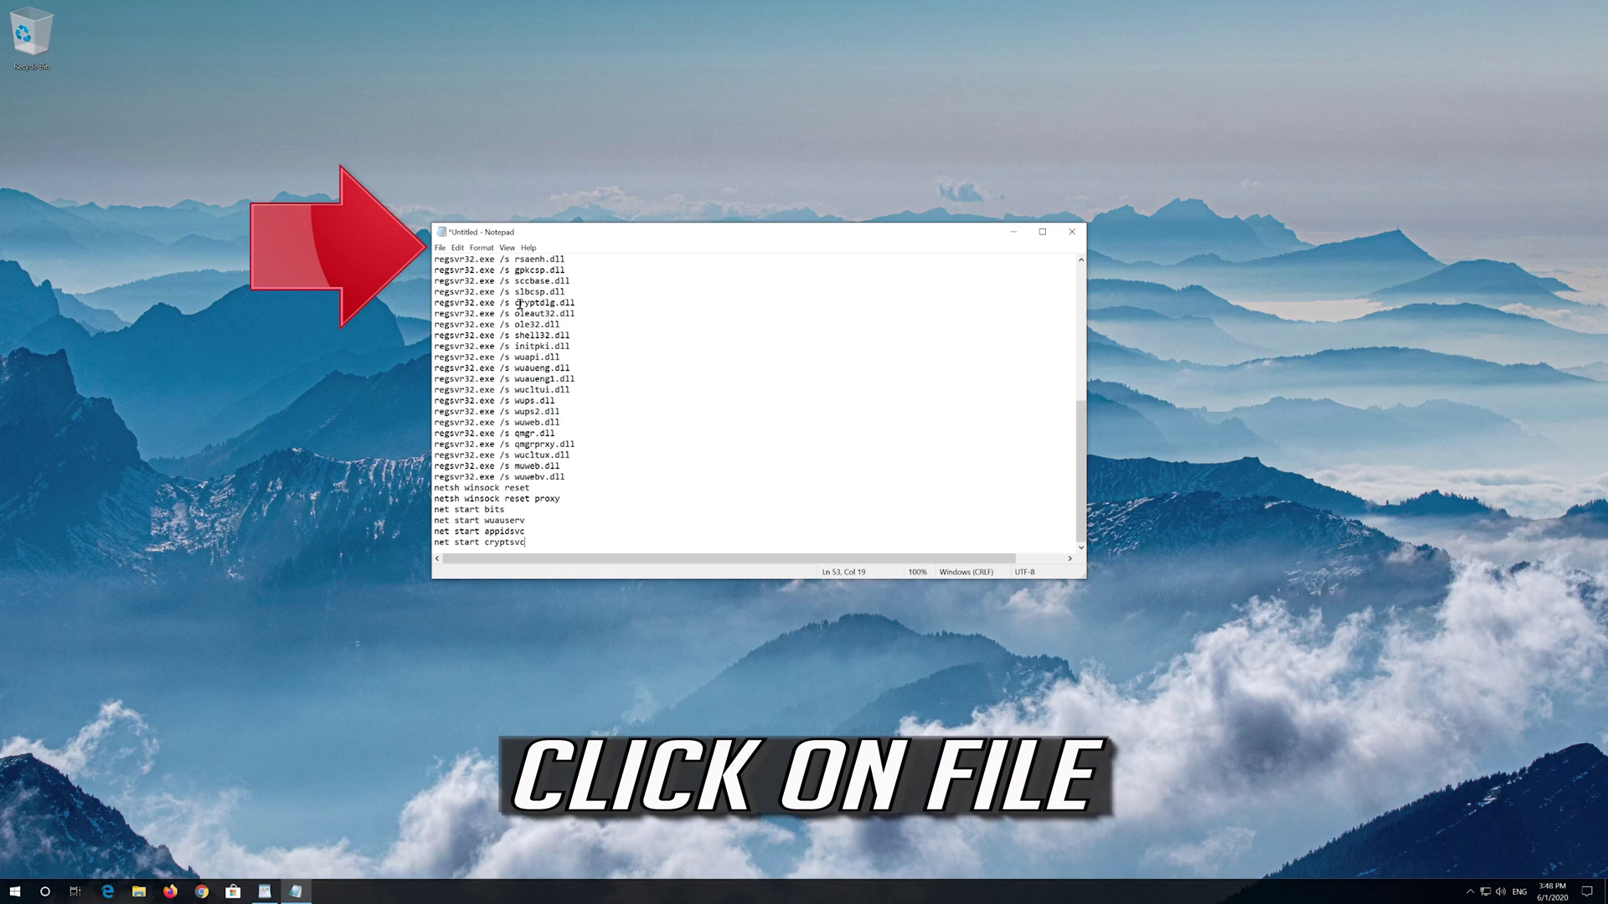
click(441, 249)
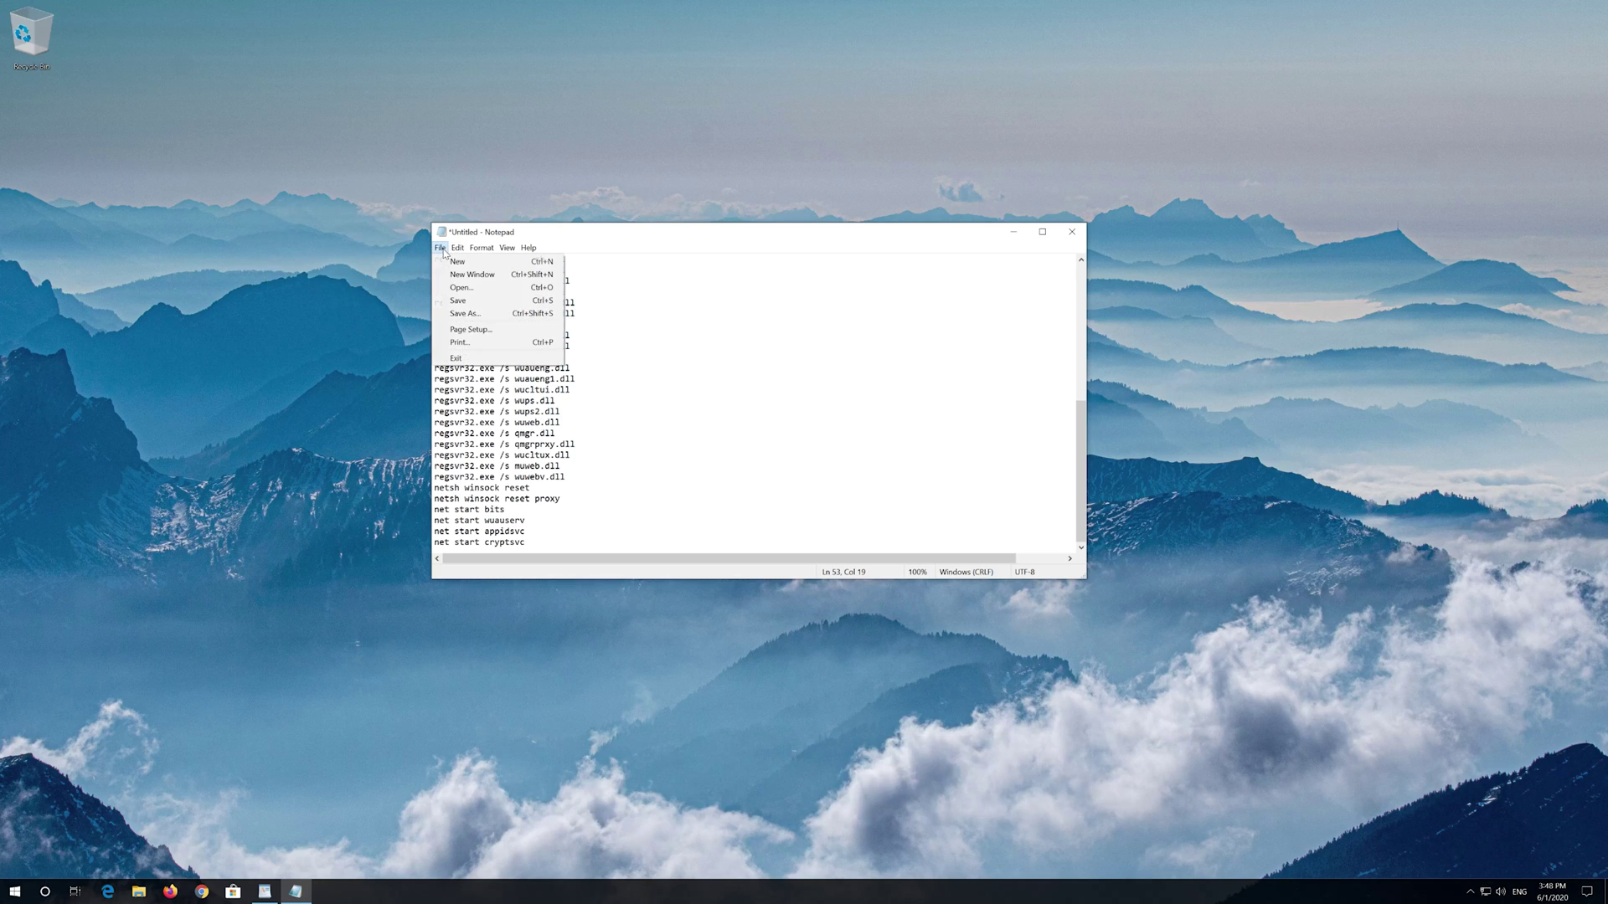
click(470, 315)
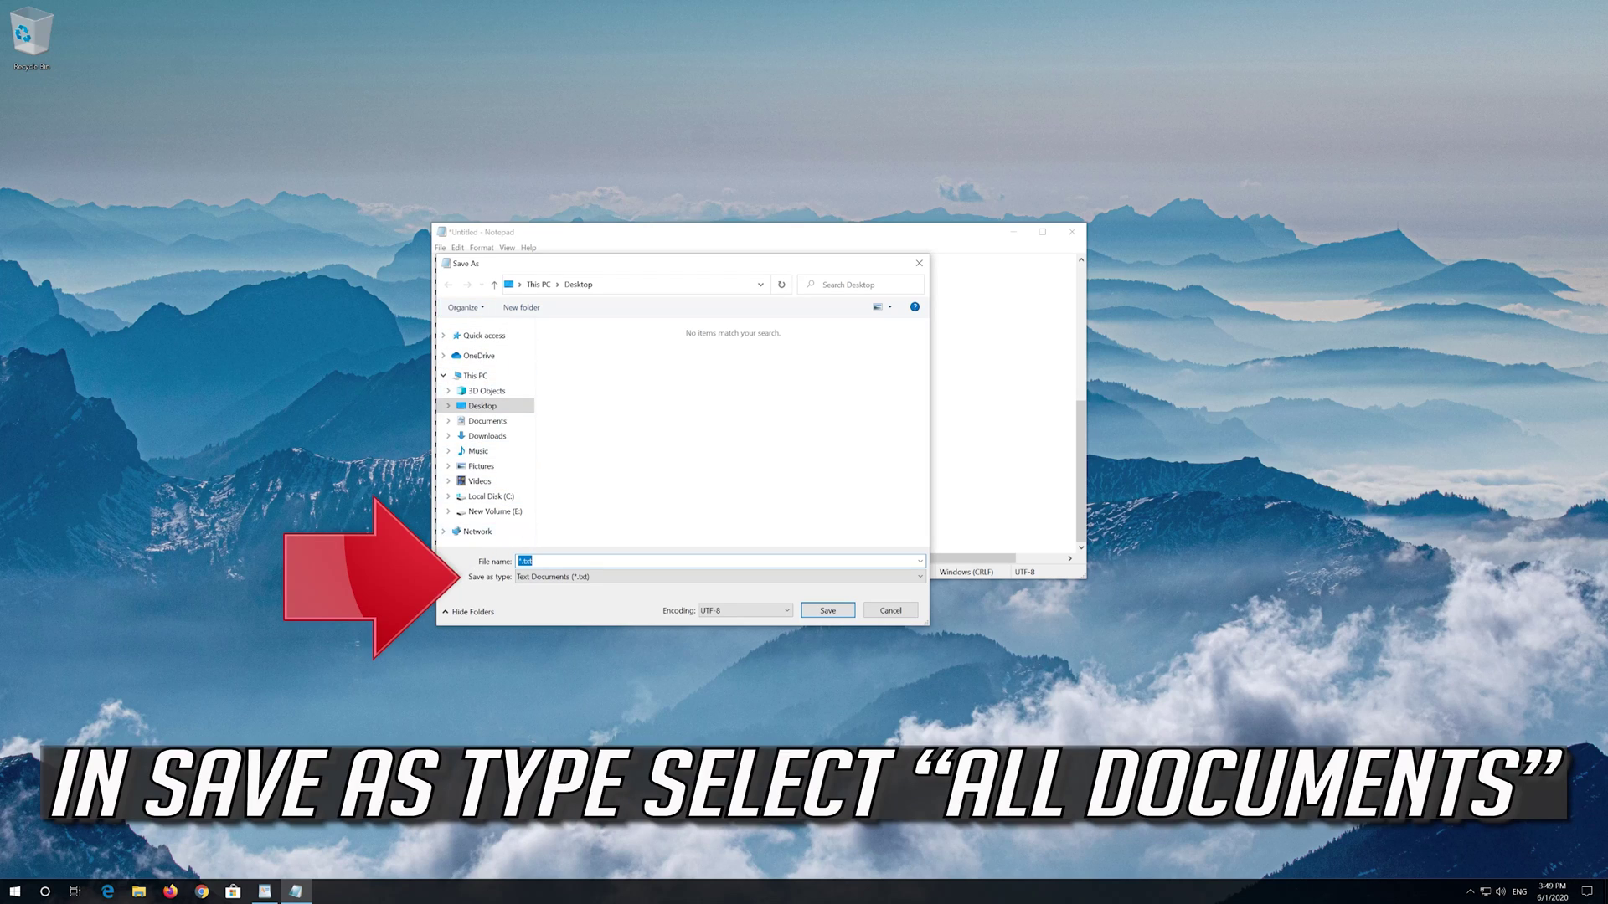
Step: Save the script on the Desktop as fix.bat with Save as type set to All Files
click(542, 578)
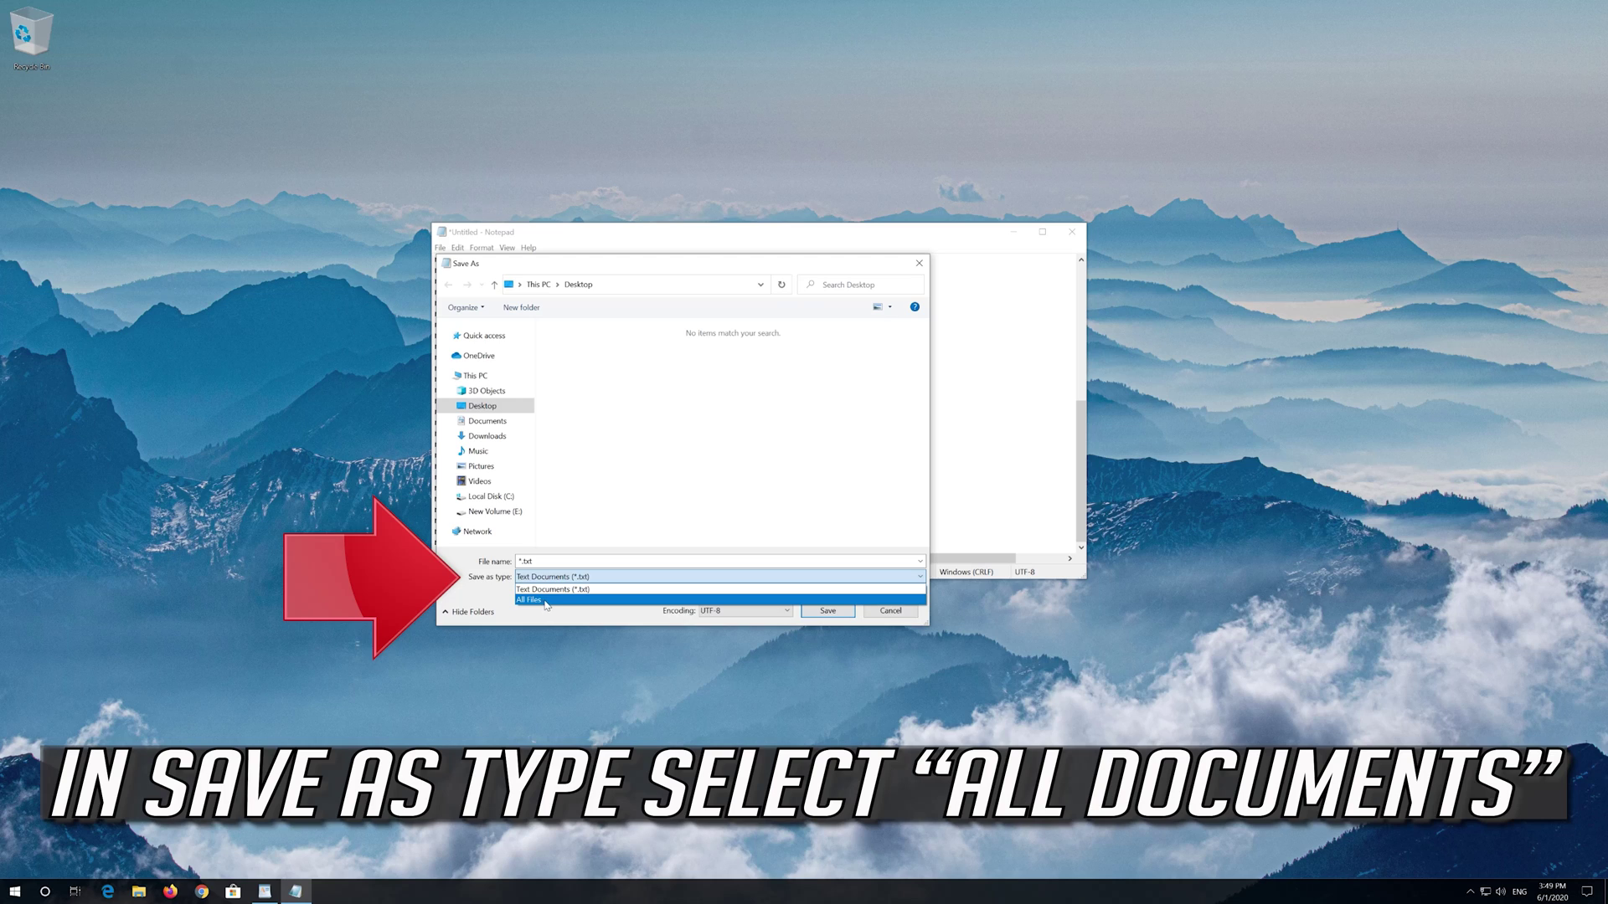
click(544, 599)
click(532, 561)
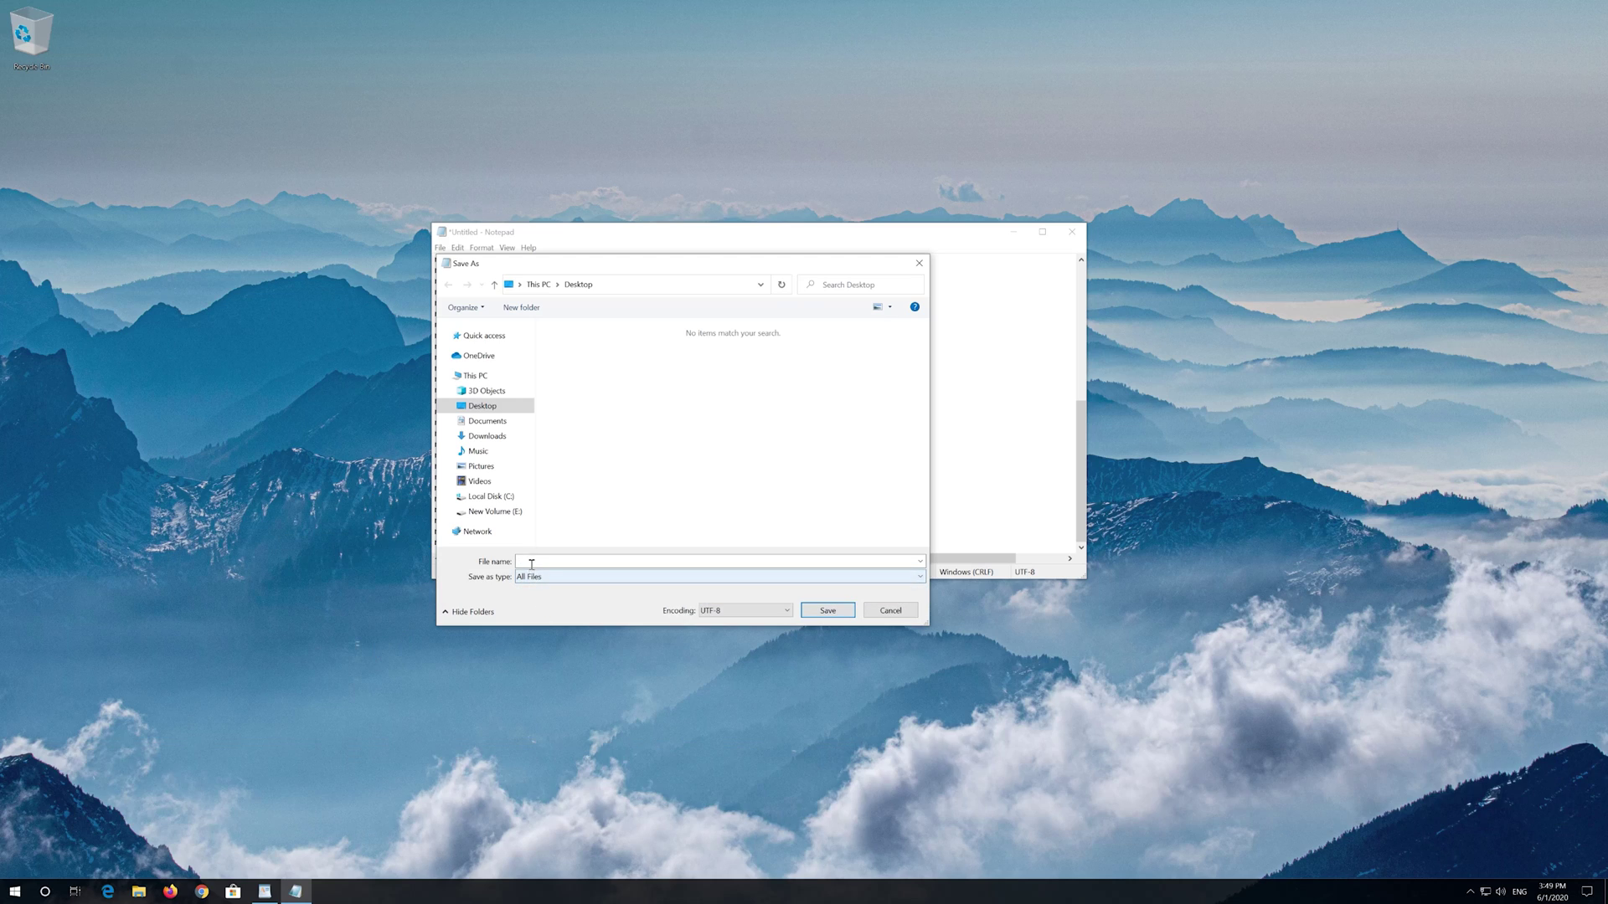
key(BackSpace)
key(BackSpace)
key(BackSpace)
key(BackSpace)
key(BackSpace)
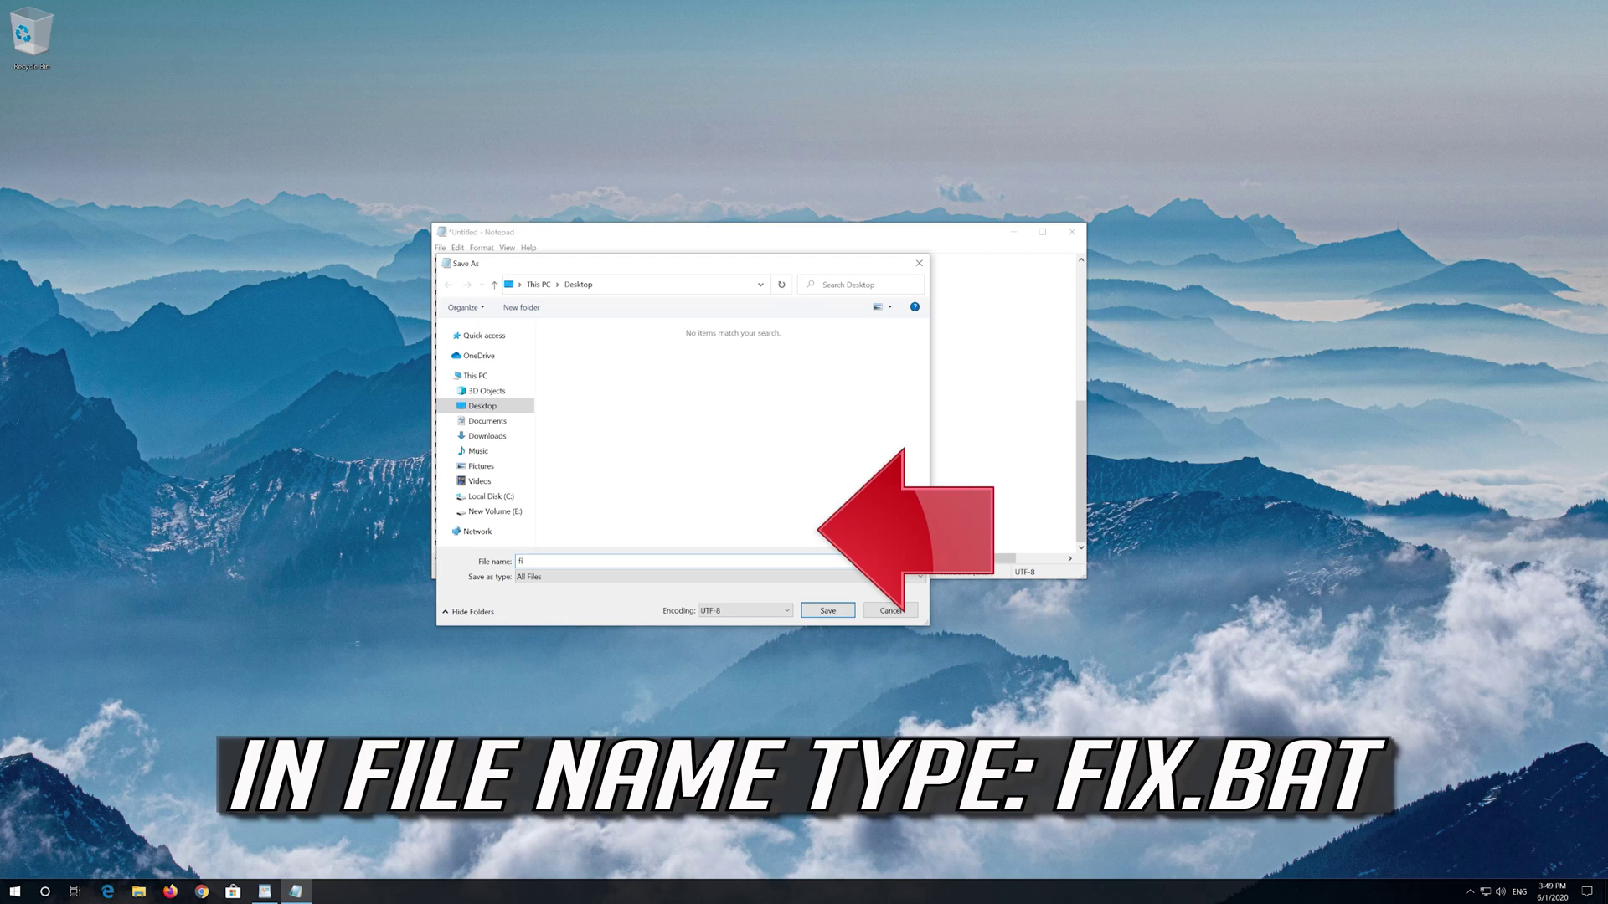
text(fix.bat)
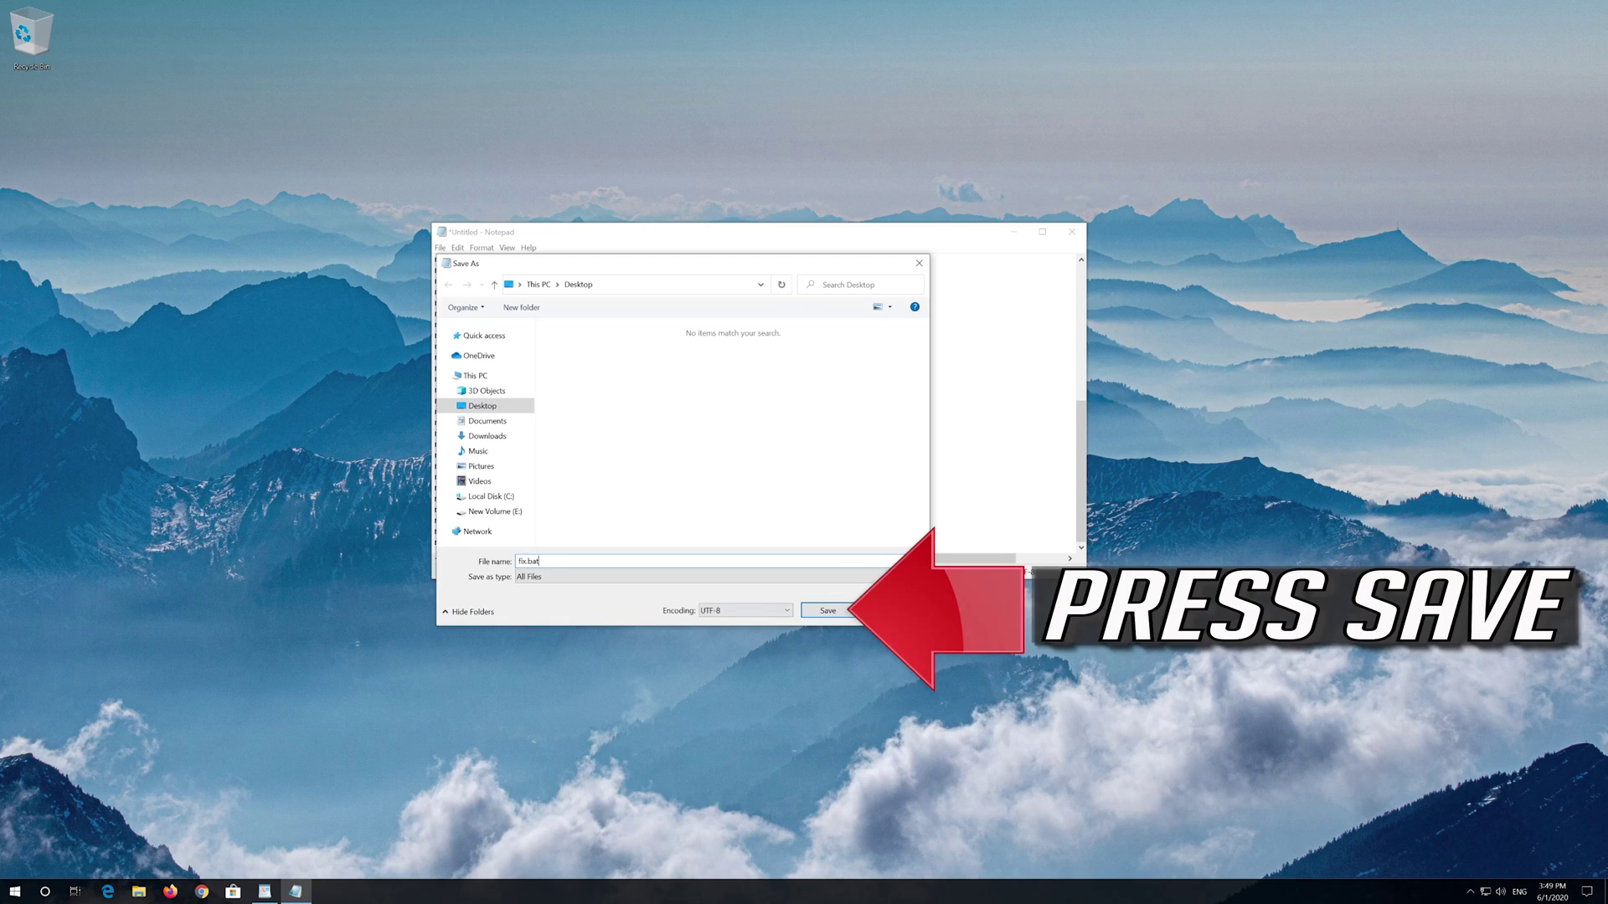
click(832, 616)
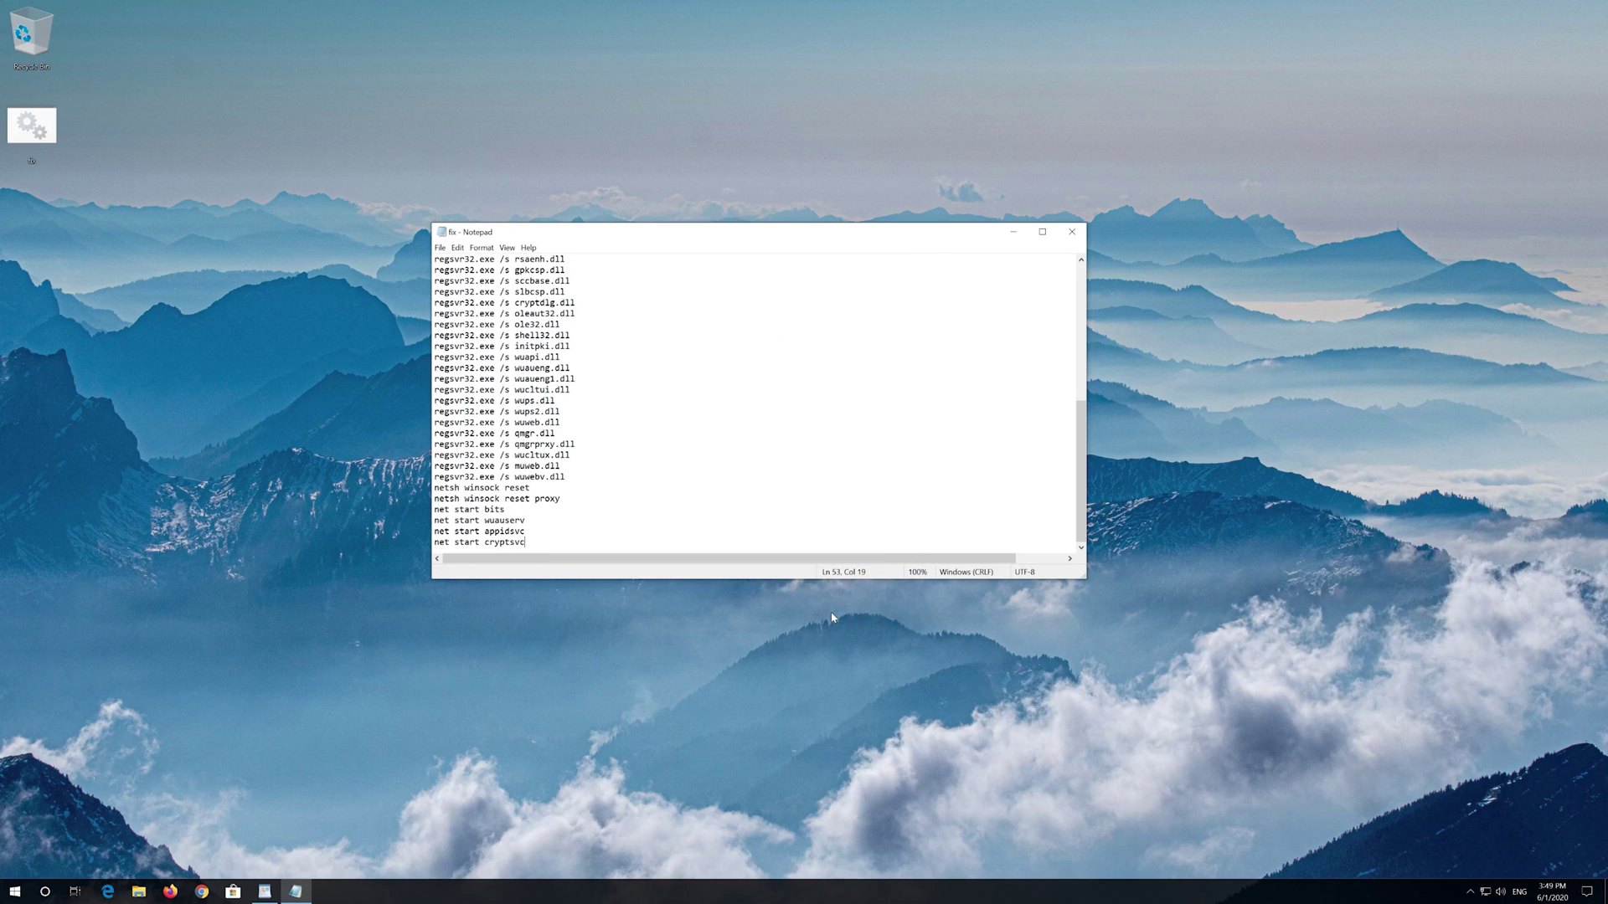
Step: Close Notepad and run the desktop fix.bat as administrator
click(1073, 233)
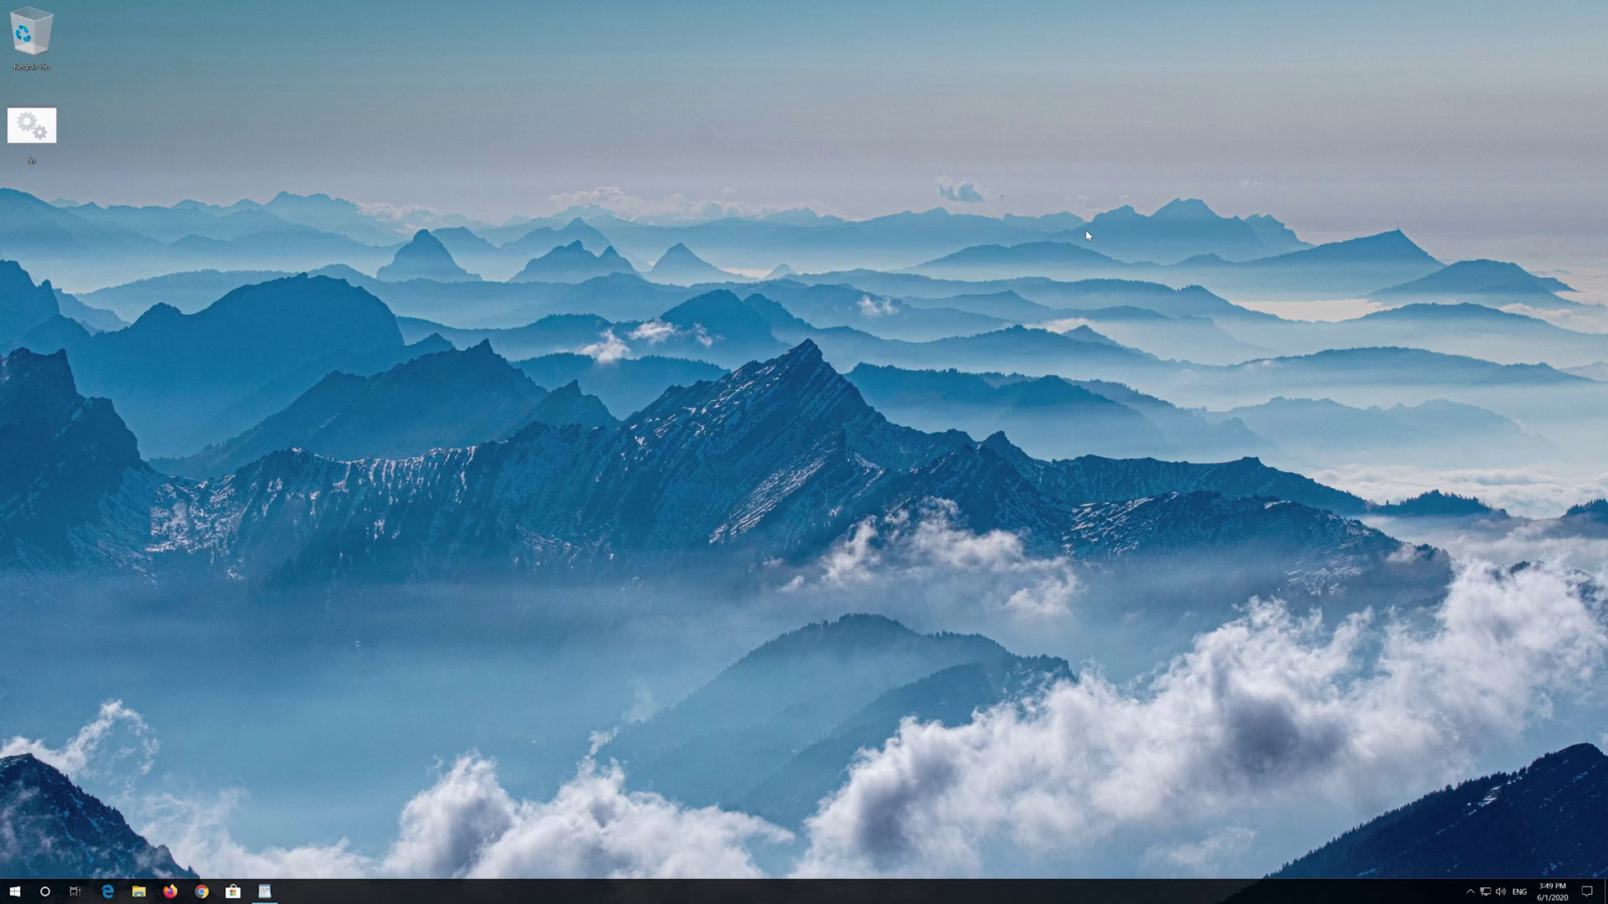
right_click(15, 127)
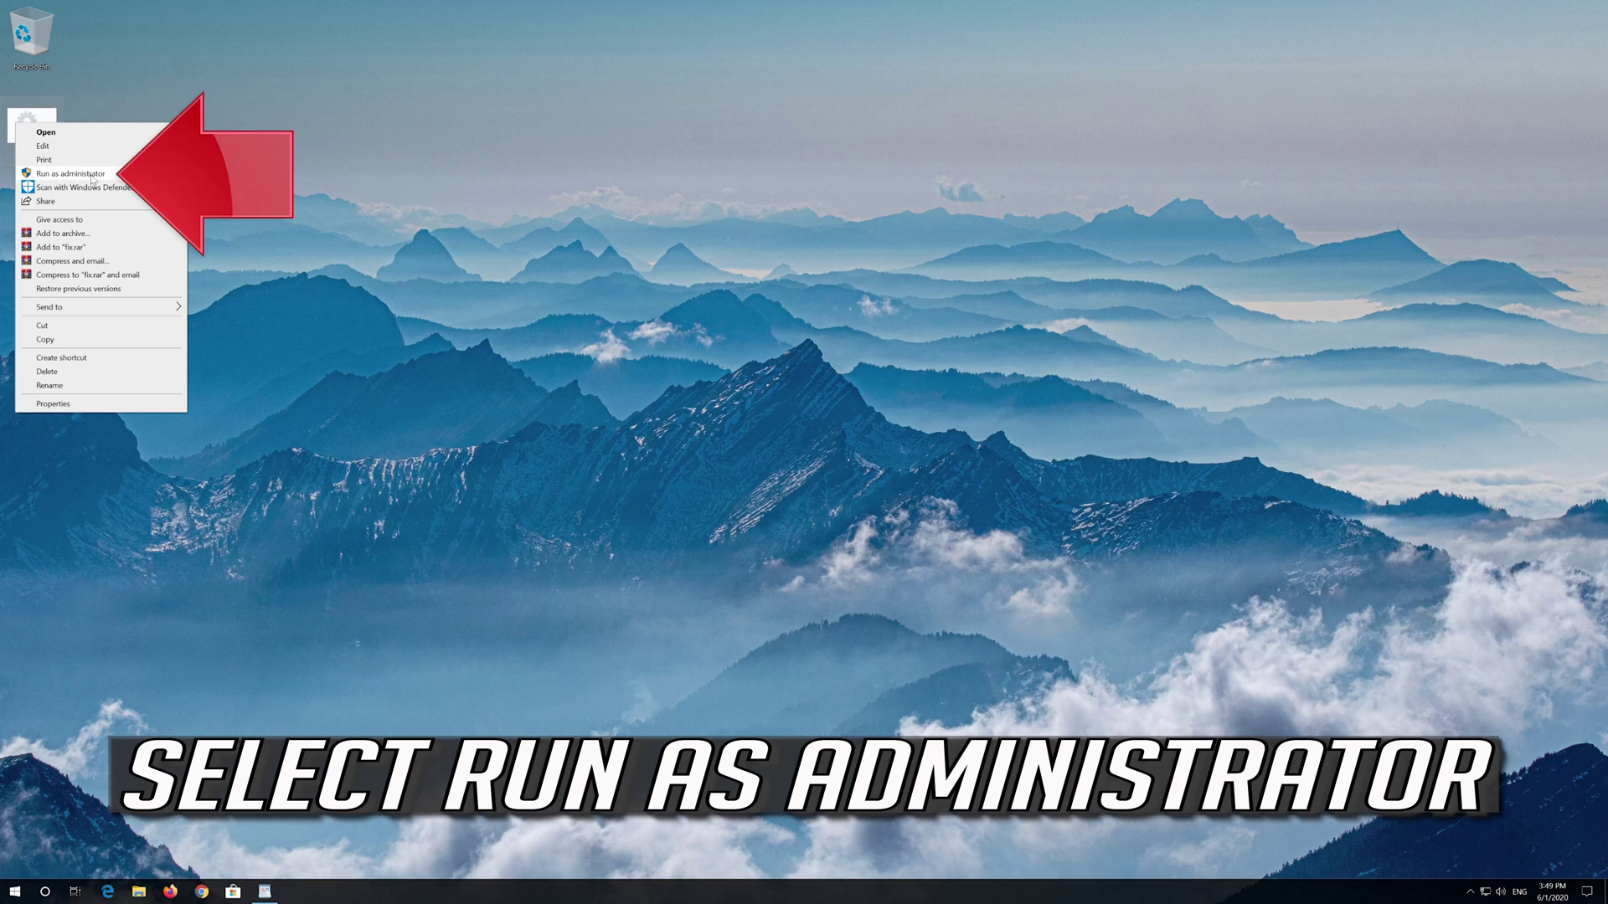
click(93, 174)
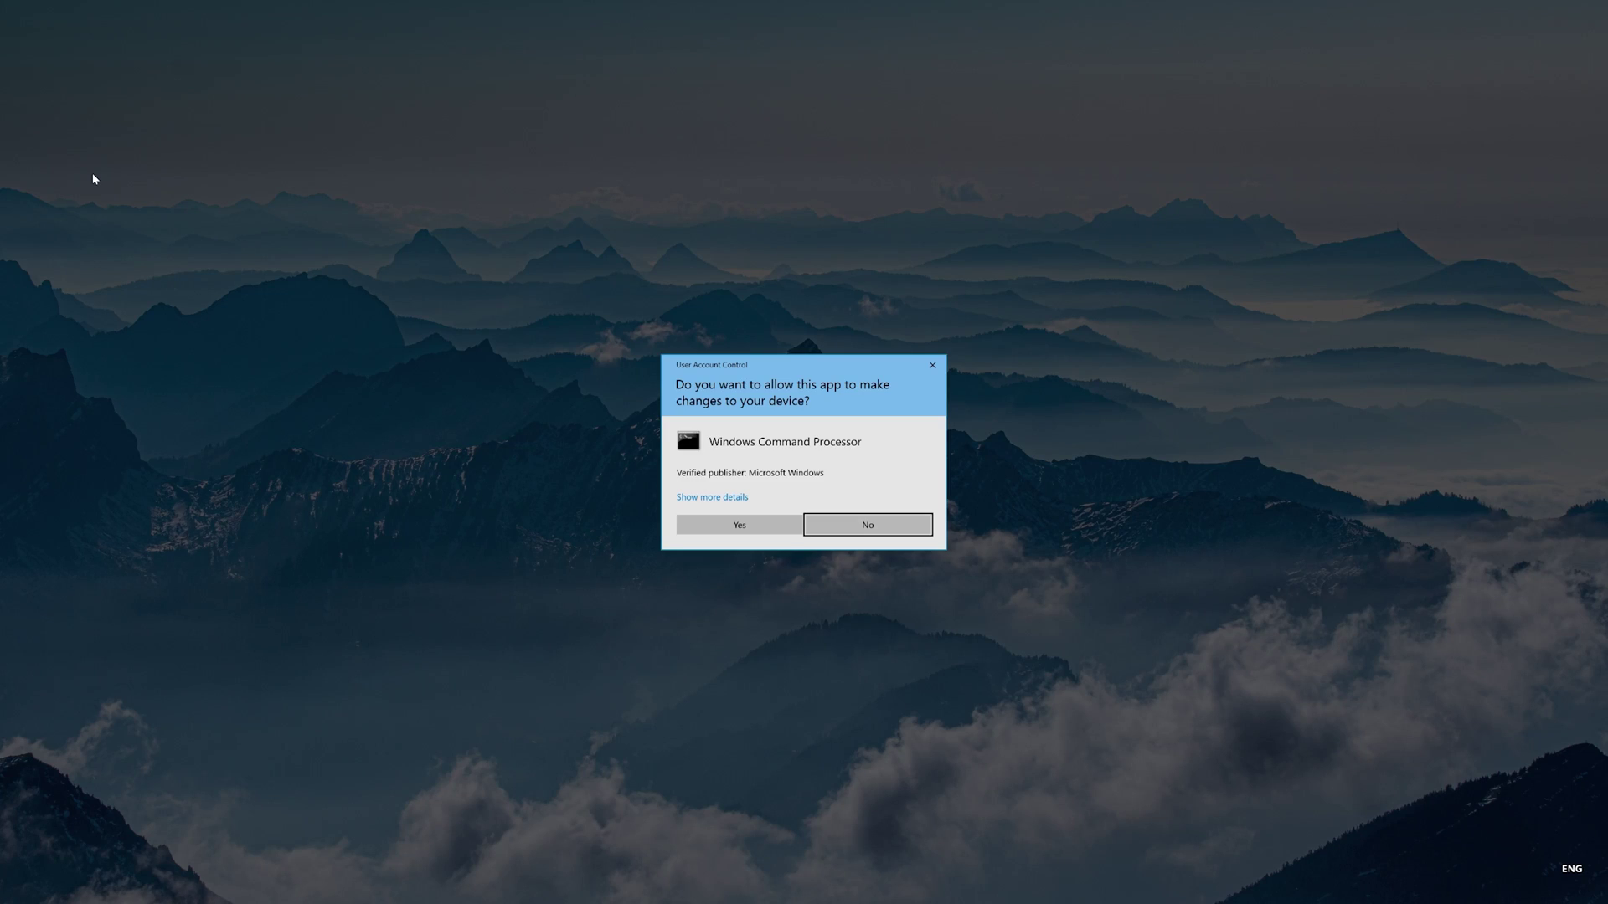
Step: Approve the UAC prompt and answer Y to the script's deletion confirmation
click(739, 525)
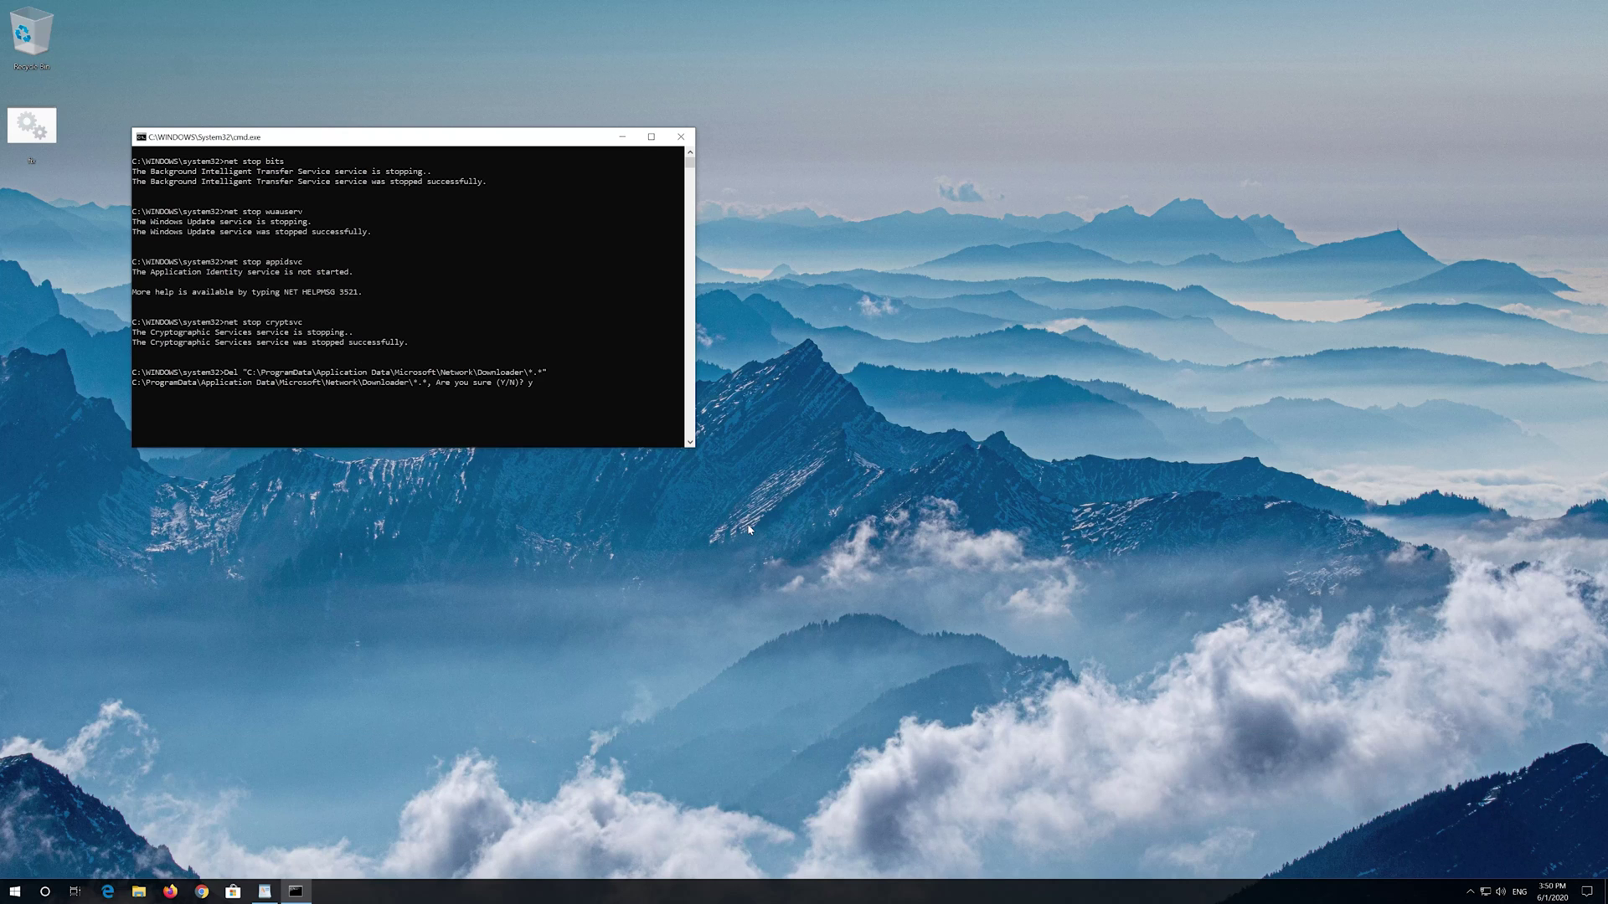
text(y)
key(Return)
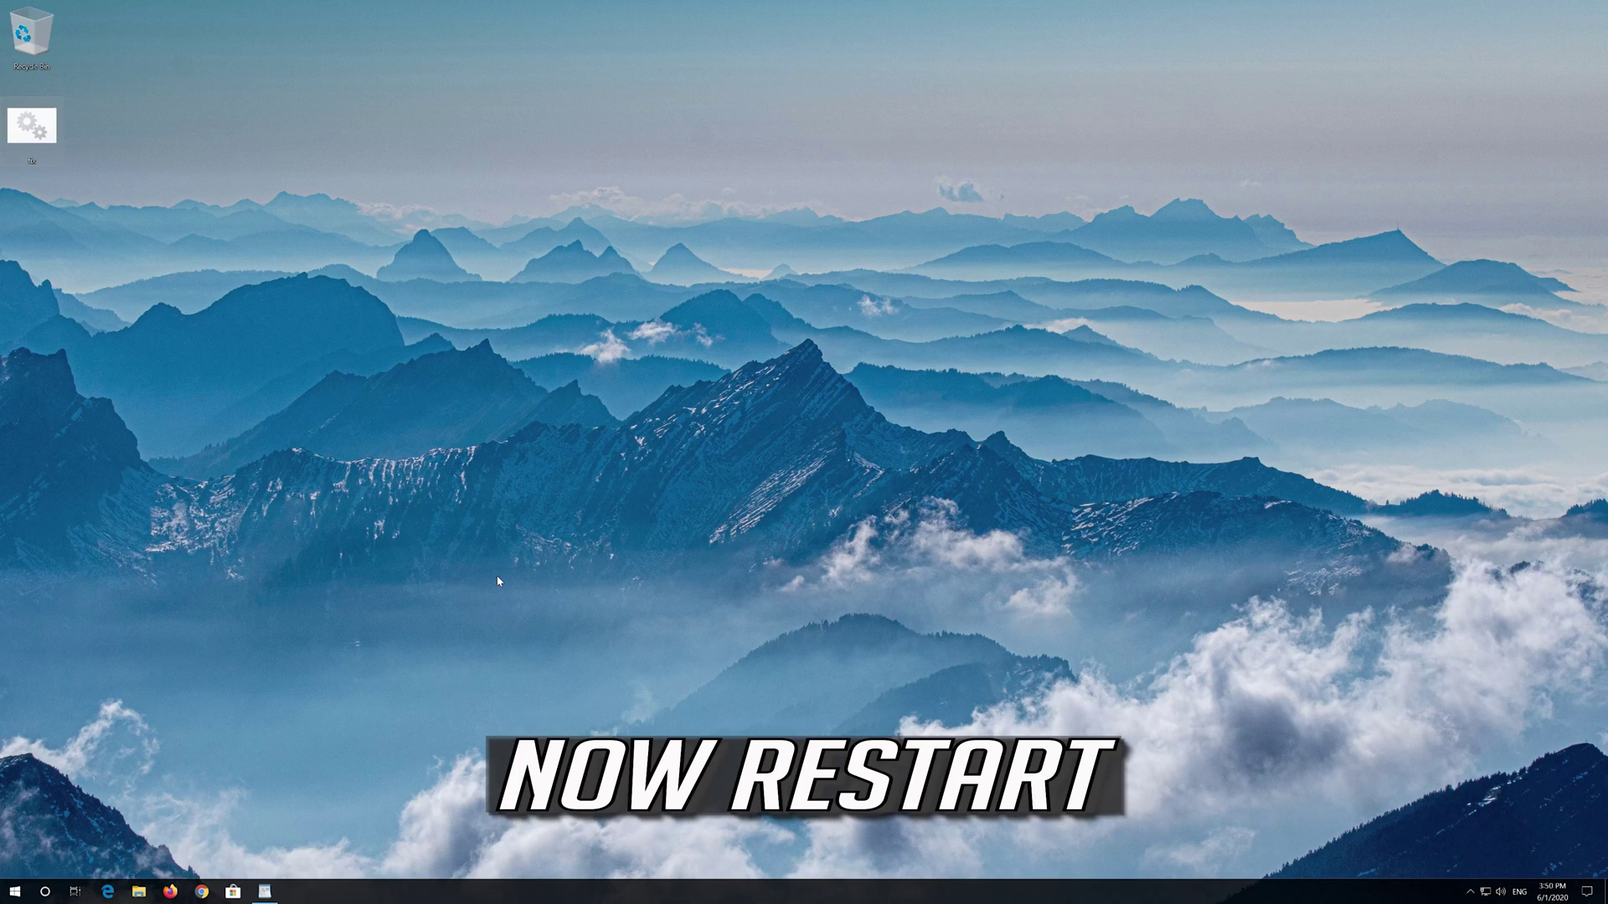
Step: Open the Start menu's Power button to list the Restart option
click(15, 891)
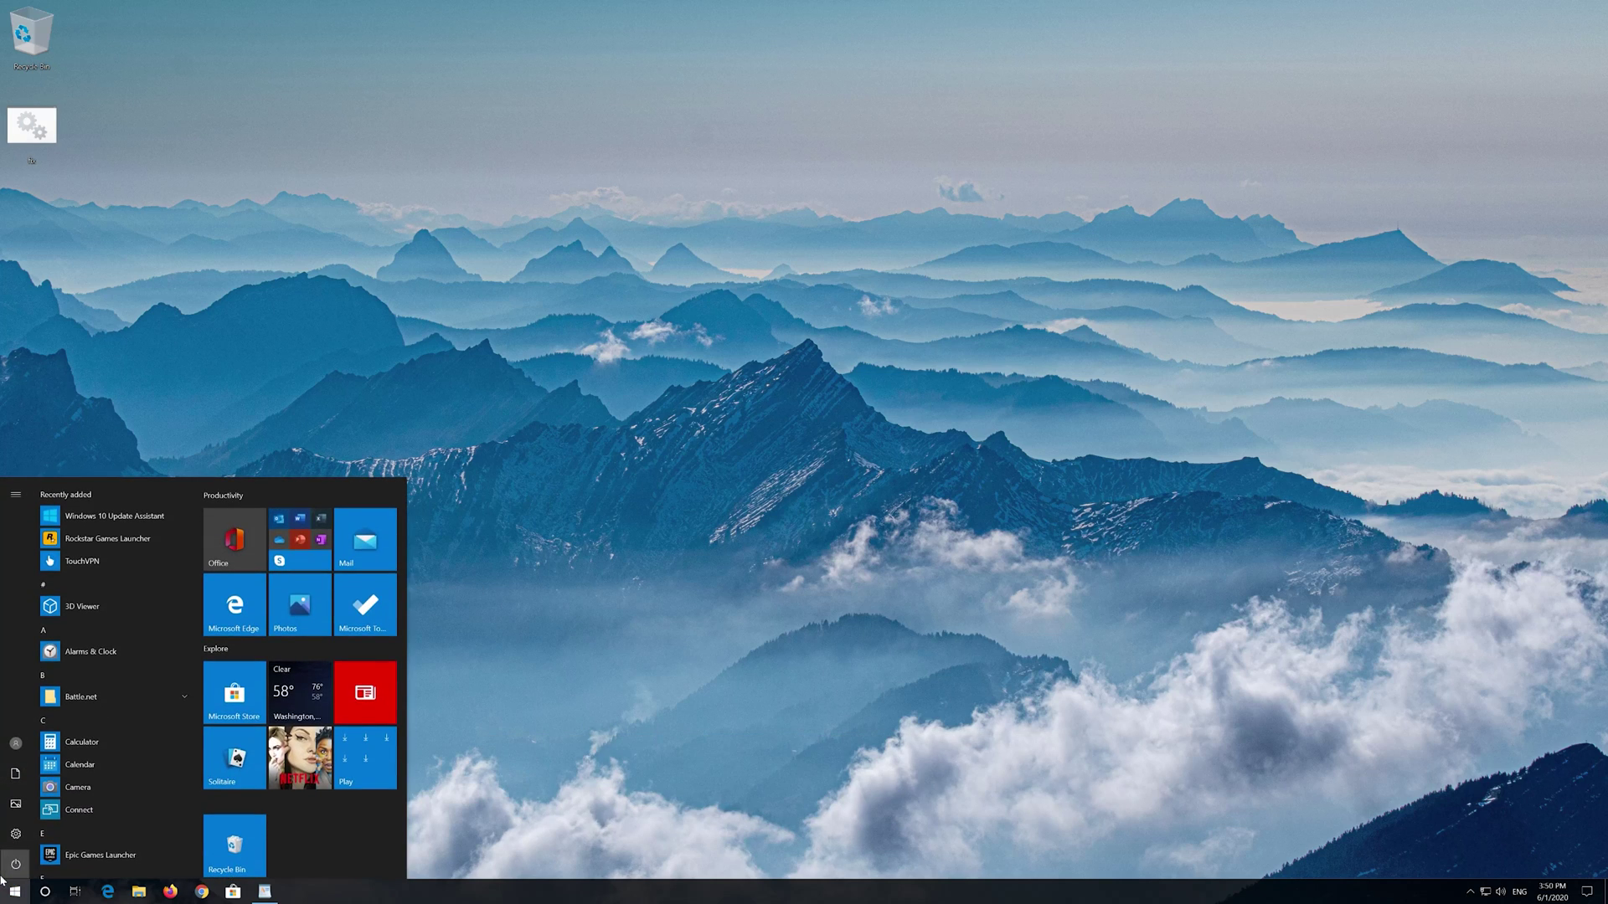
mouse_move(3, 877)
click(25, 862)
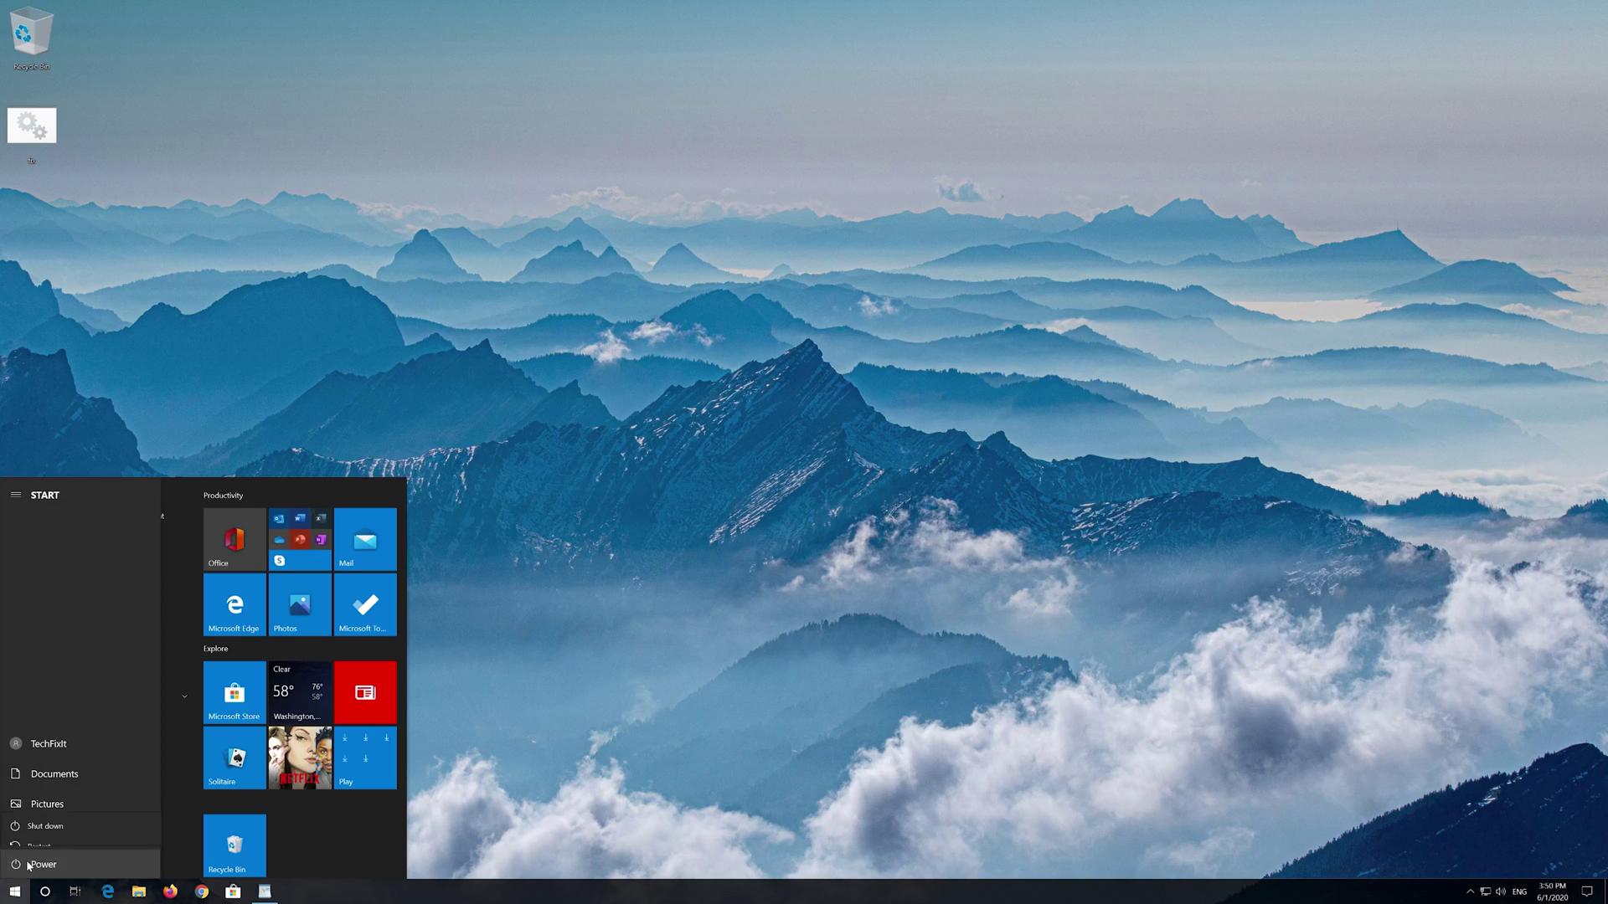